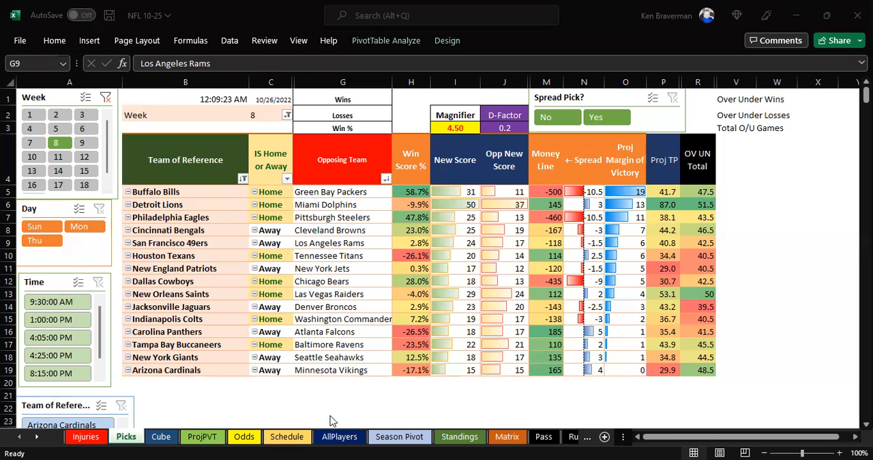
- Review the Detroit Lions and Philadelphia Eagles rows on the Picks sheet, comparing projected scores, money line and projected total points
left_click(197, 440)
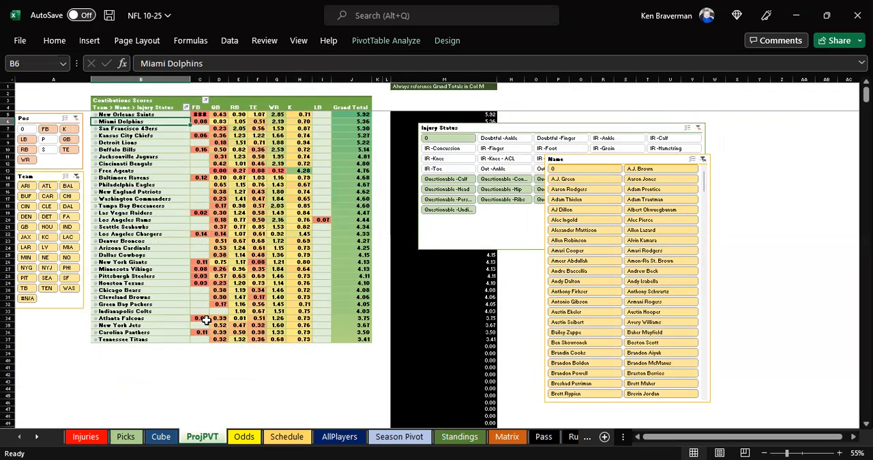
left_click(126, 438)
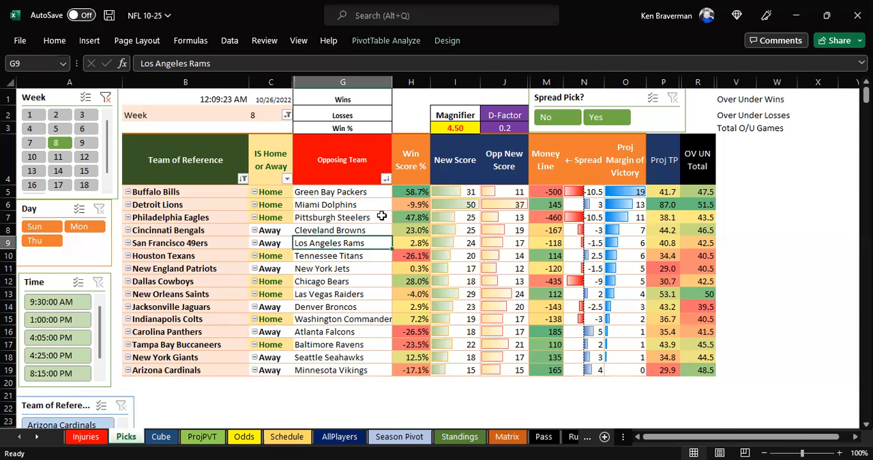
scroll(374, 256, "down", 1)
left_click_drag(741, 437, 695, 427)
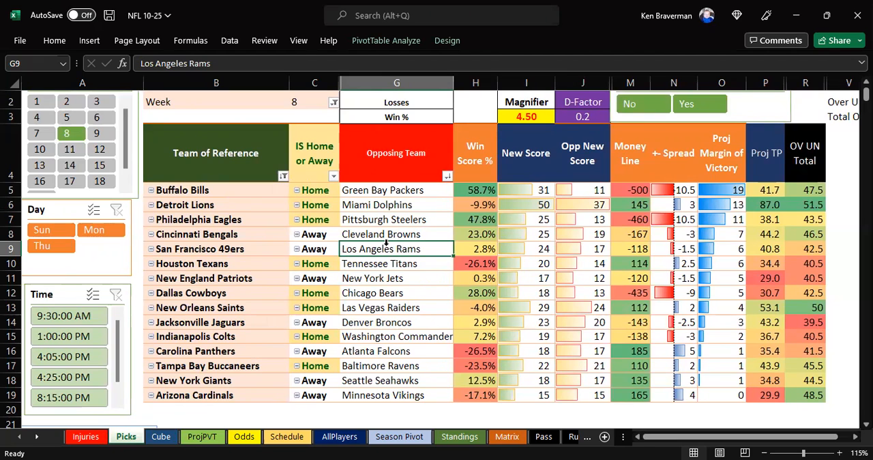
left_click(218, 204)
left_click(530, 200)
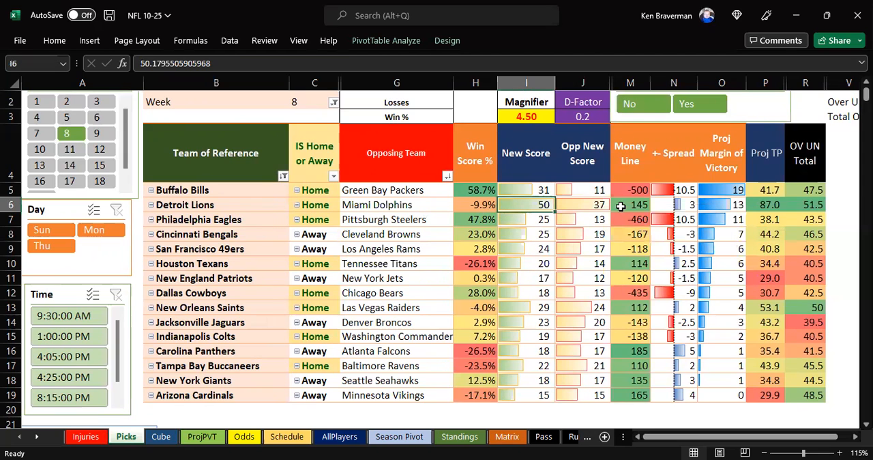
left_click(757, 205)
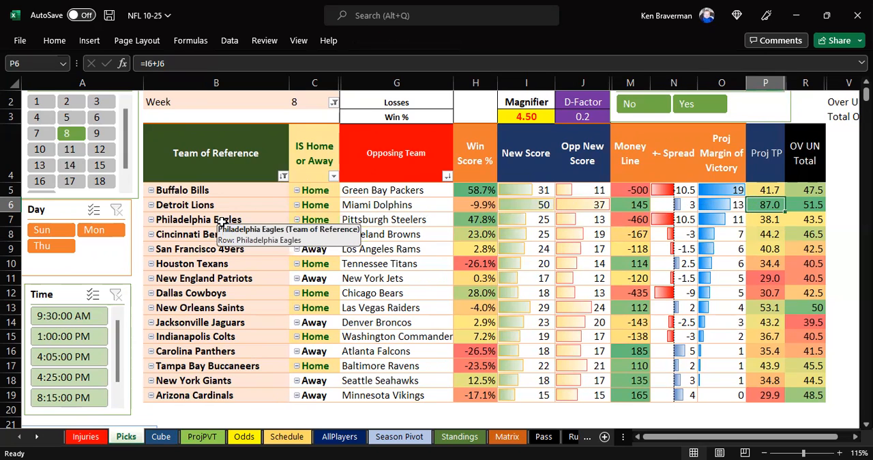
left_click_drag(527, 219, 591, 219)
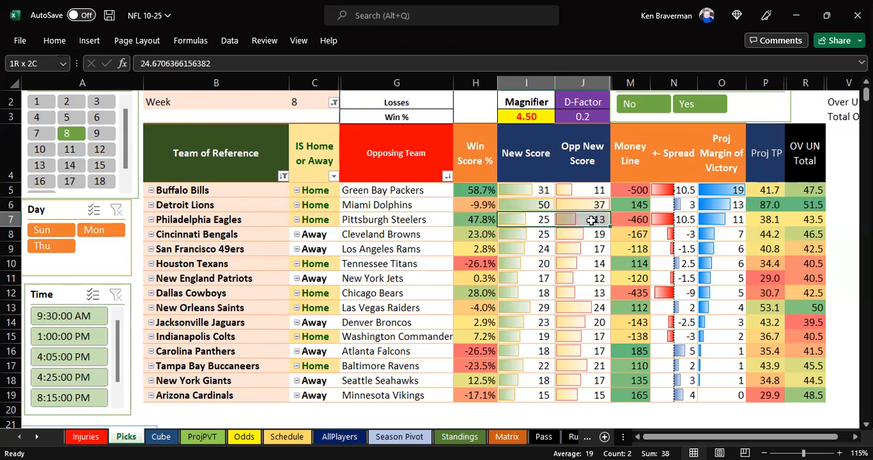
left_click(636, 220)
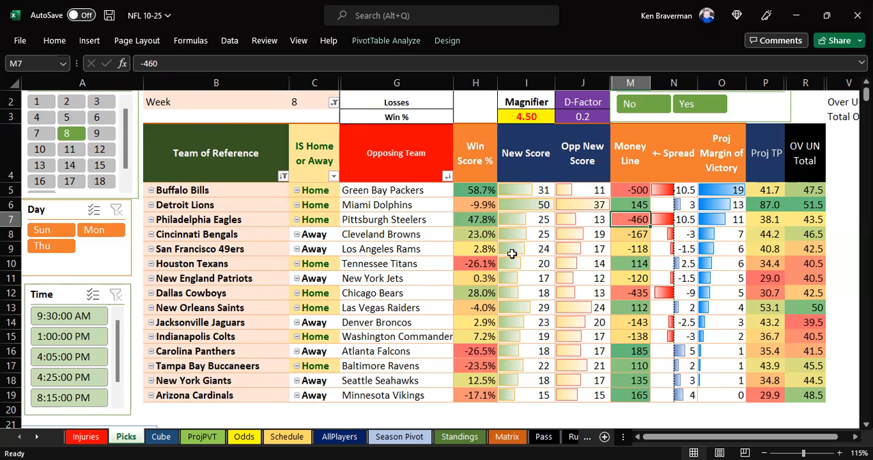
- Examine the money lines from Cincinnati down to Houston, the smaller projected margins of victory and the New Score columns
left_click(623, 234)
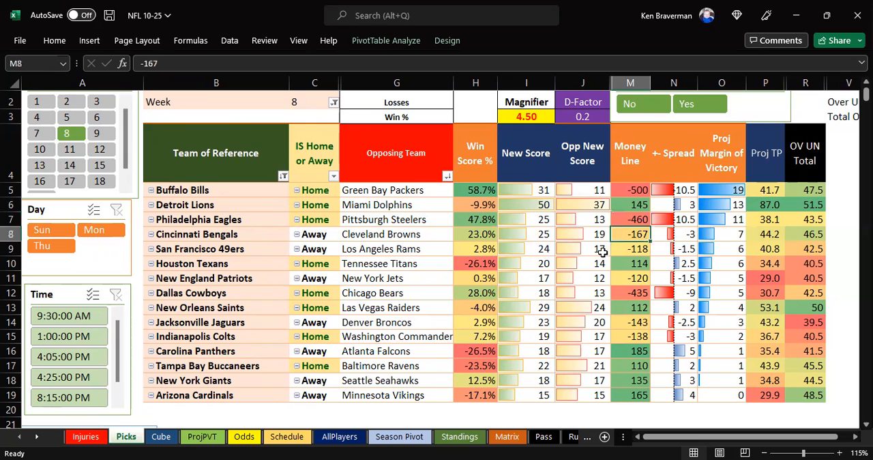
left_click(245, 250)
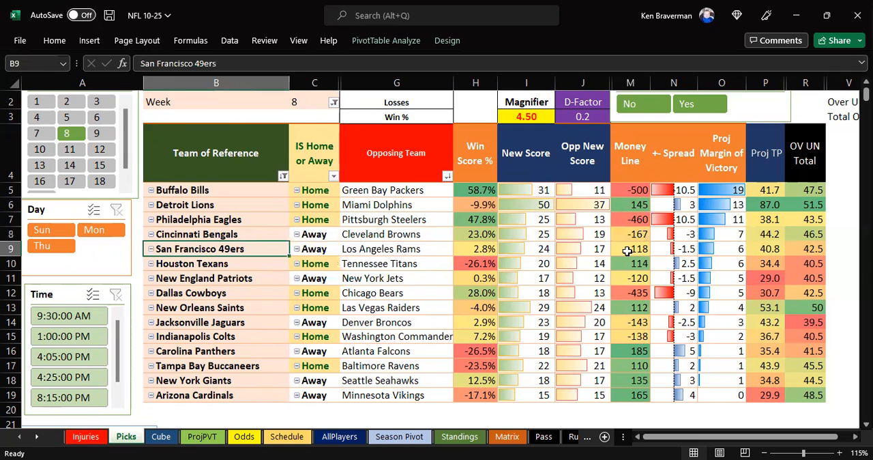
left_click(624, 249)
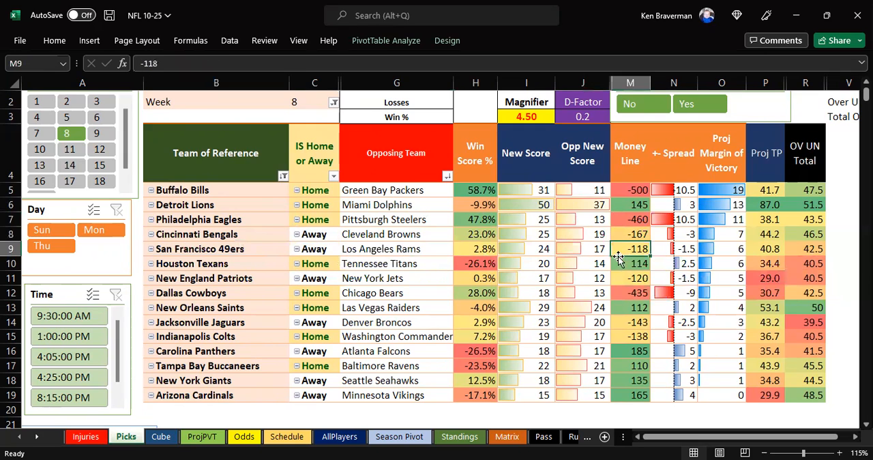
left_click(220, 264)
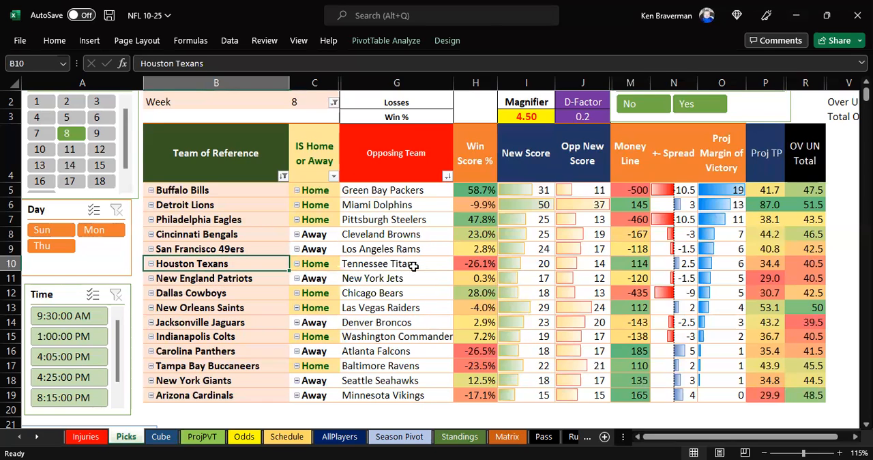
left_click(375, 265)
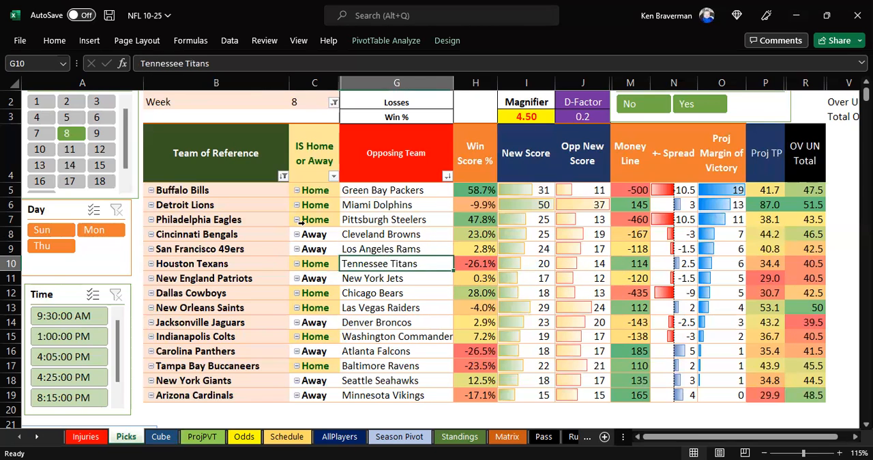
left_click_drag(715, 263, 714, 395)
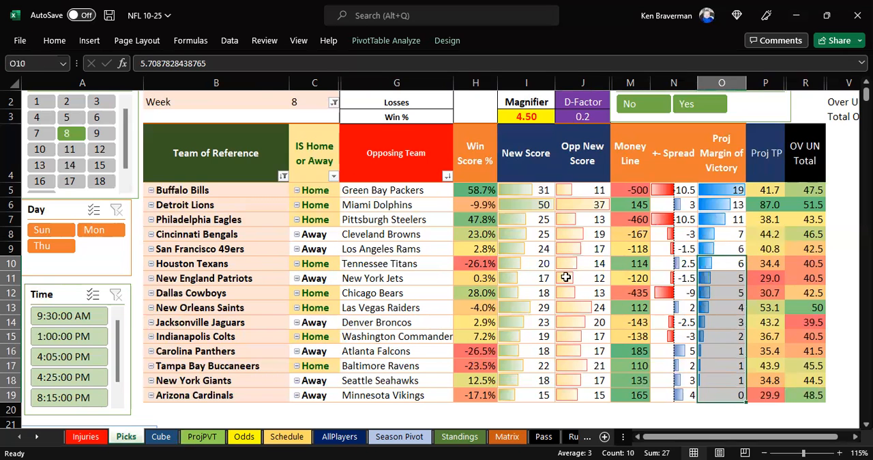
scroll(565, 277, "up", 1)
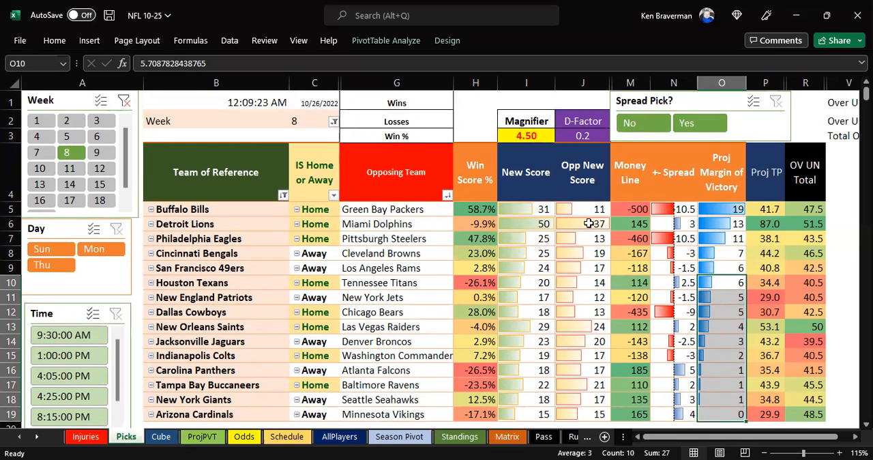
left_click_drag(539, 186, 595, 384)
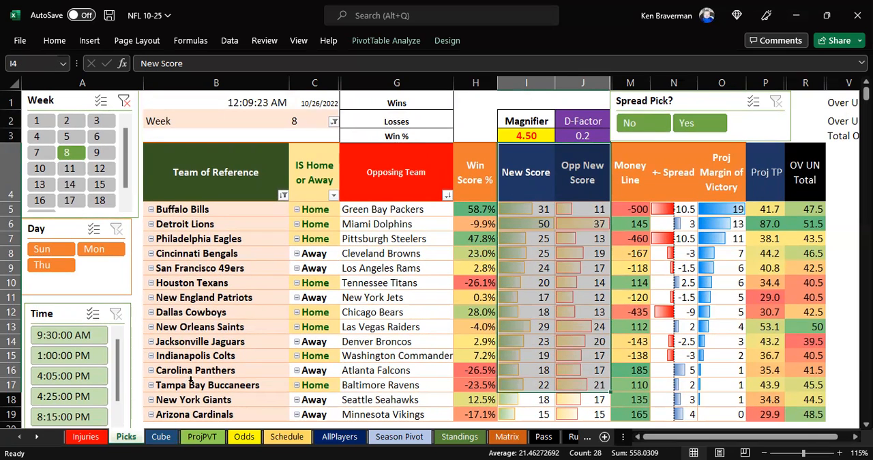
- On the ProjPVT sheet, move the Injury Status and Name slicers closer to the contribution scores pivot table
left_click(202, 437)
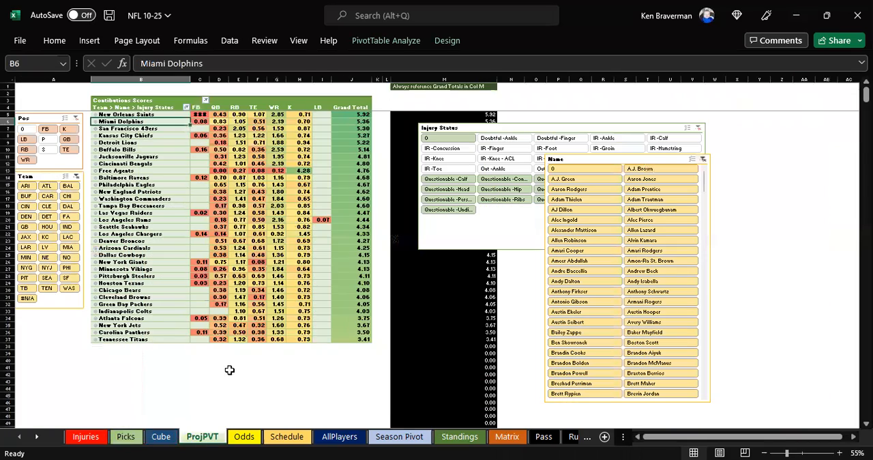
left_click(231, 367)
scroll(239, 363, "up", 1, "ctrl")
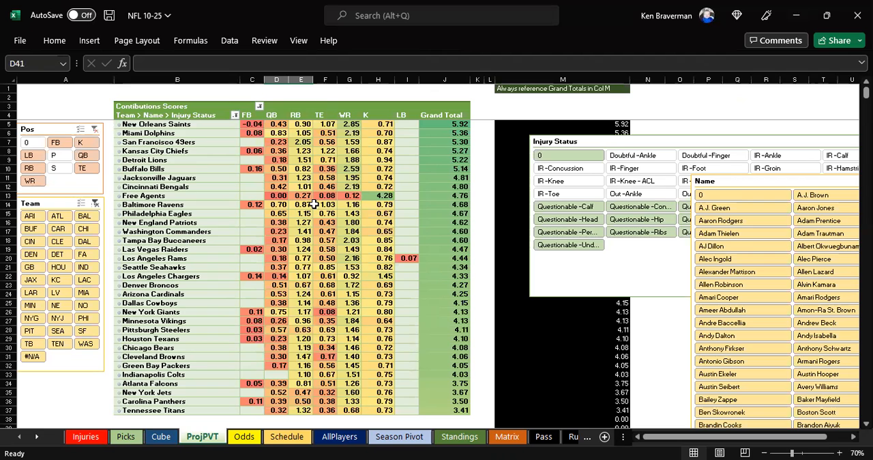
left_click(325, 97)
scroll(338, 216, "up", 1, "ctrl")
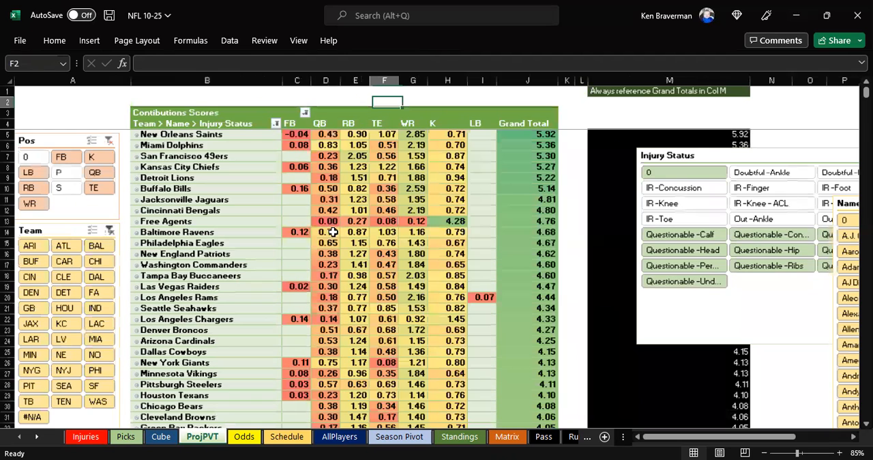
left_click_drag(707, 159, 675, 141)
left_click_drag(835, 204, 586, 183)
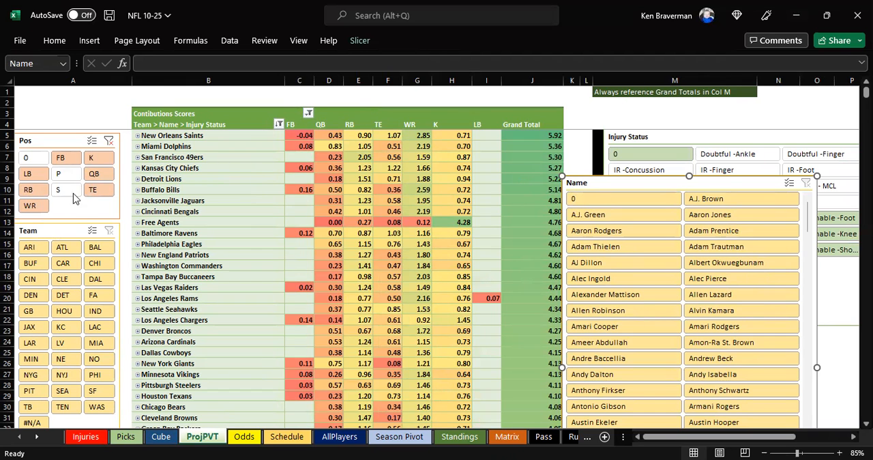
- Filter the contribution scores pivot table to the QB position and expand all teams to list the individual players
left_click(94, 174)
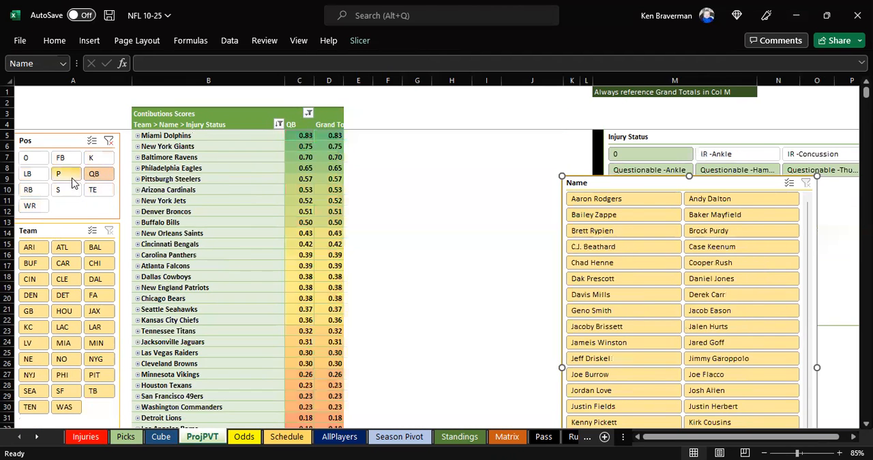
right_click(164, 136)
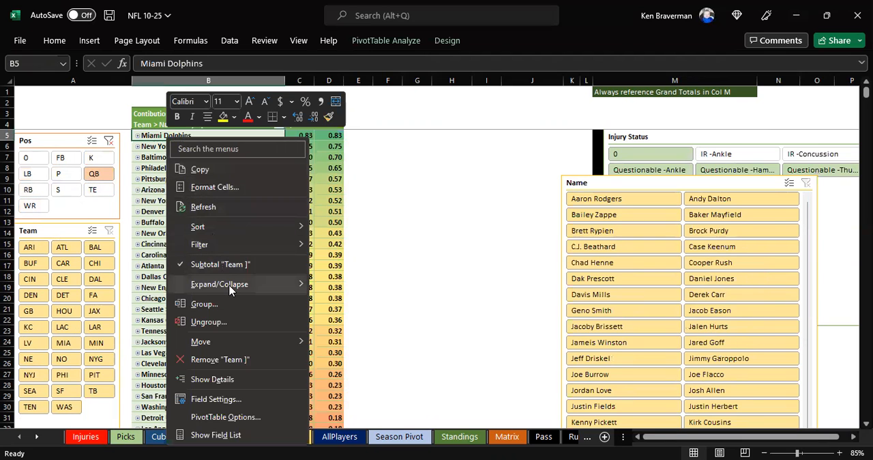
mouse_move(230, 287)
left_click(353, 322)
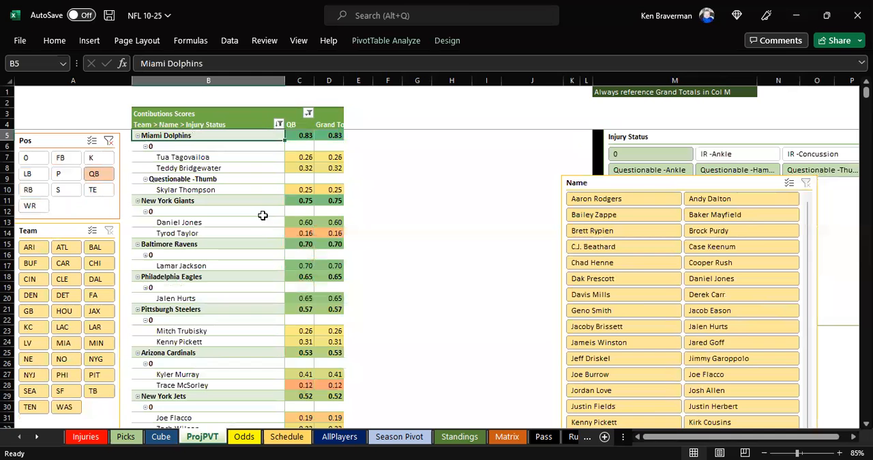
- Place the Name slicer directly beside the pivot table and select the Miami Dolphins quarterback rows
left_click_drag(597, 179, 393, 138)
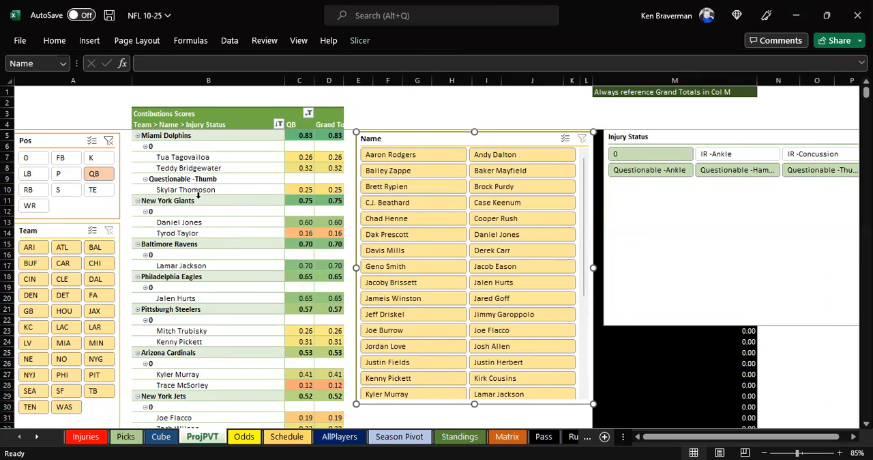
left_click_drag(174, 137, 232, 194)
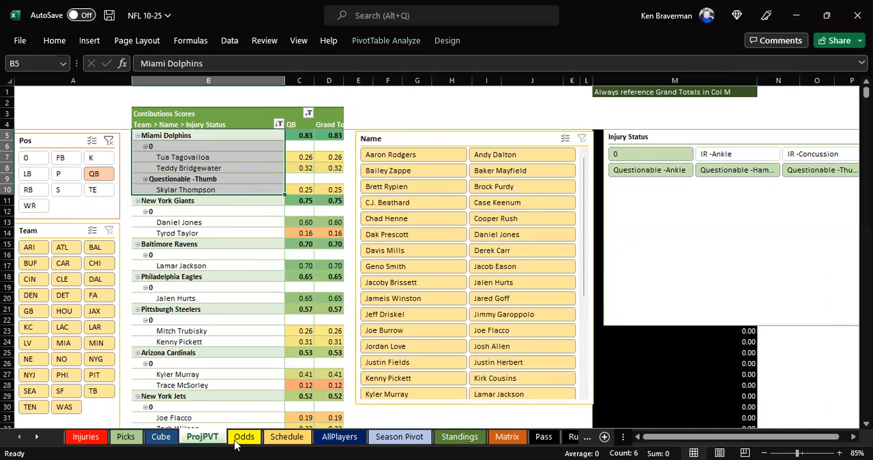
- Copy the Picks table from the header row through row 19 and paste it as a picture at B22
left_click(127, 436)
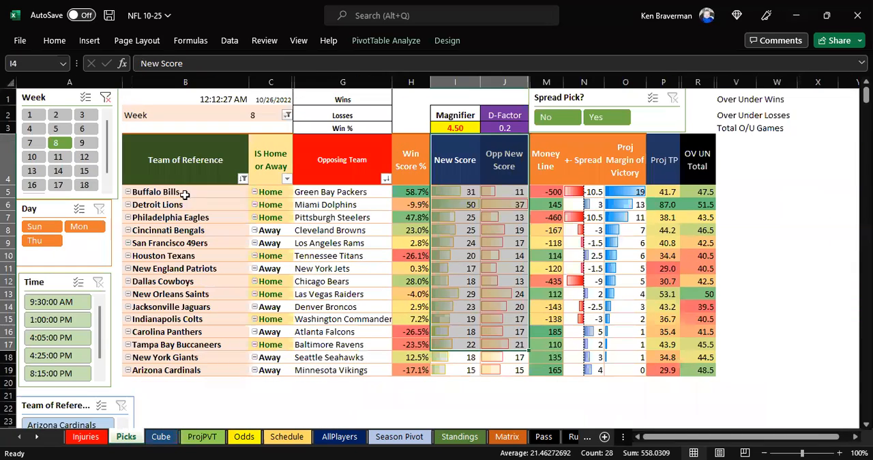
left_click_drag(184, 195, 703, 369)
left_click_drag(189, 170, 675, 370)
key("ctrl+c")
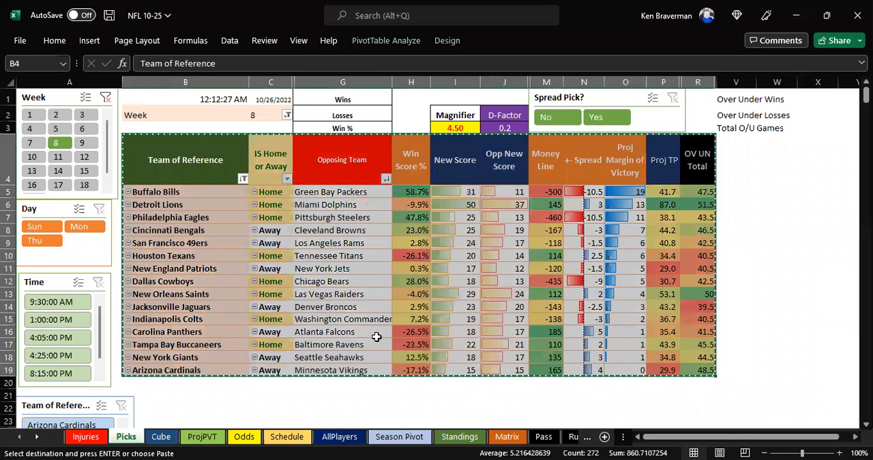
scroll(174, 287, "down", 2)
right_click(177, 292)
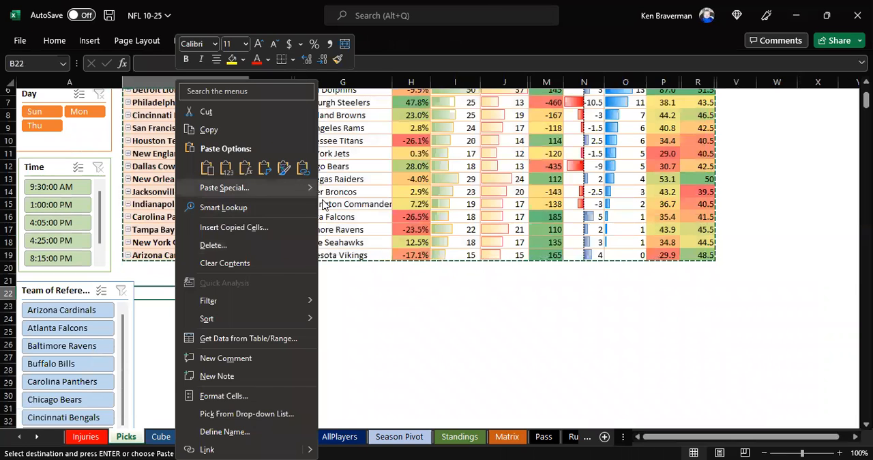
mouse_move(300, 187)
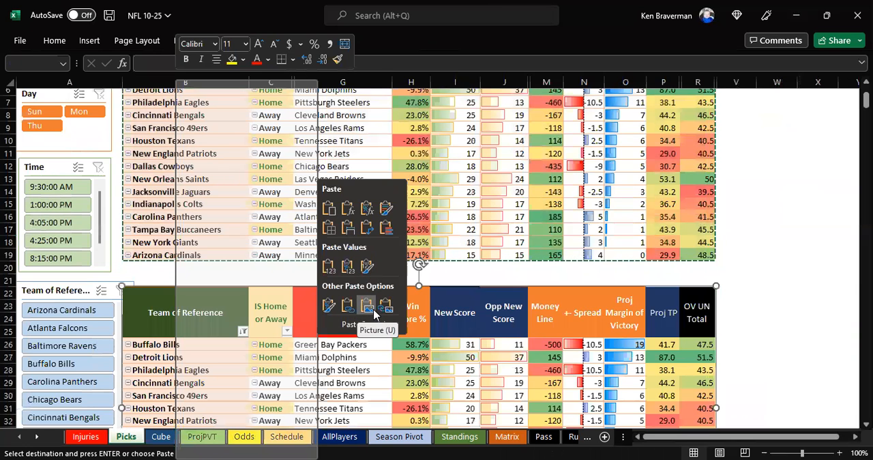
left_click(374, 313)
left_click_drag(345, 312, 380, 314)
scroll(379, 315, "up", 2)
left_click(223, 170)
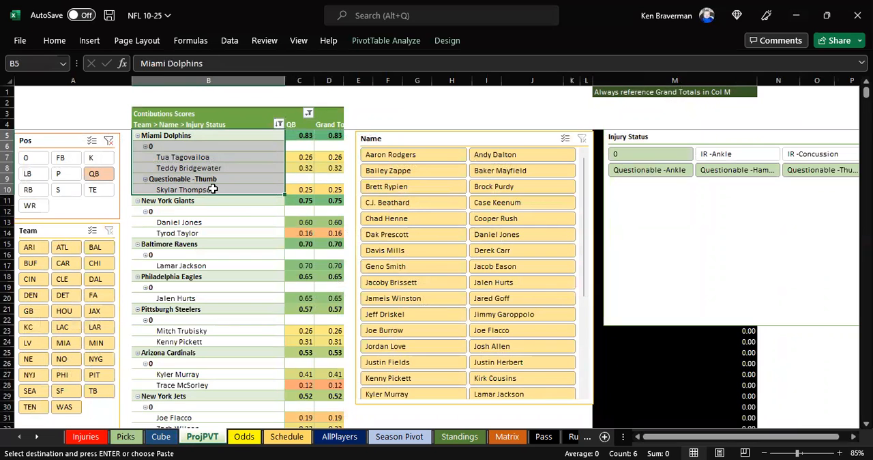
left_click_drag(591, 238, 595, 327)
left_click(530, 332)
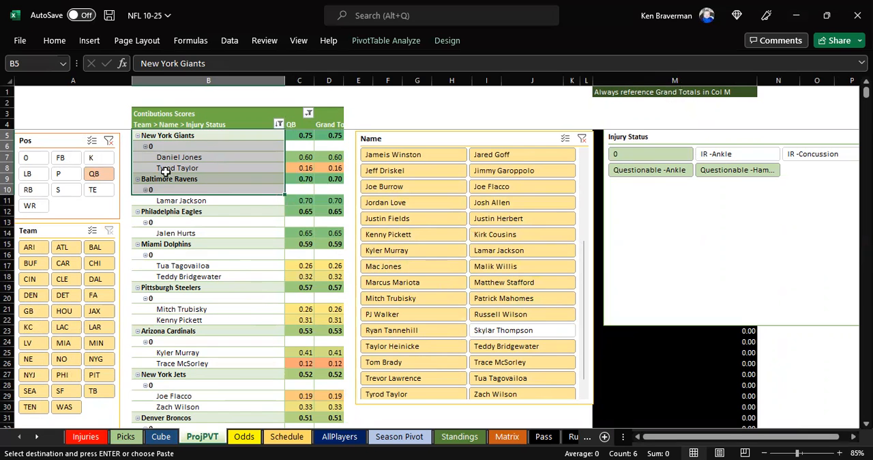
- Exclude Tyrod Taylor from the quarterbacks included in the pivot table with the Name slicer
left_click(386, 111)
scroll(254, 215, "up", 1, "ctrl")
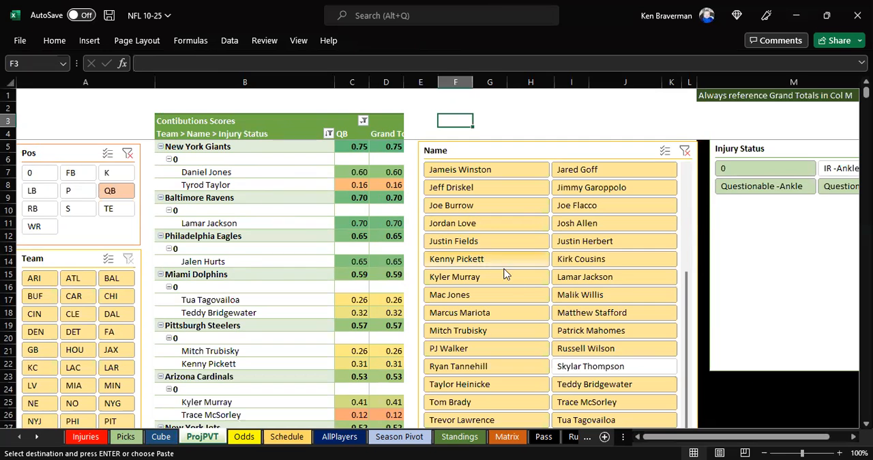
scroll(532, 290, "down", 1)
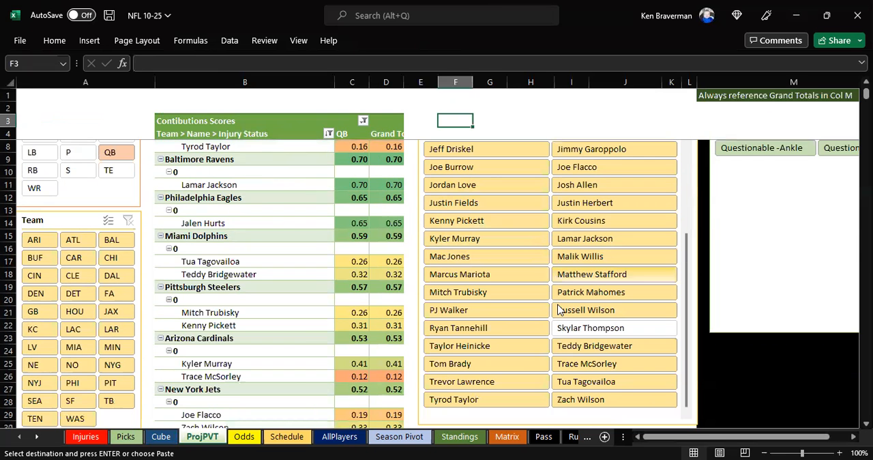
left_click(464, 400)
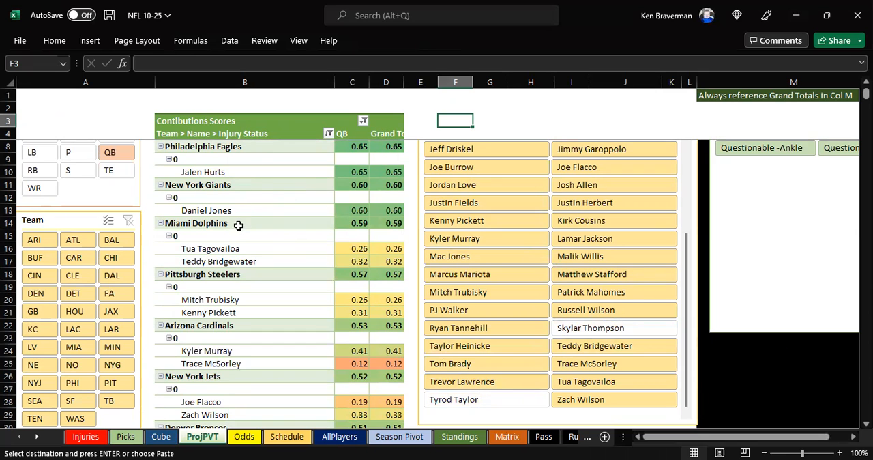
- Select the Miami Dolphins quarterback rows and exclude Mitch Trubisky from the pivot table with the Name slicer
left_click(249, 259)
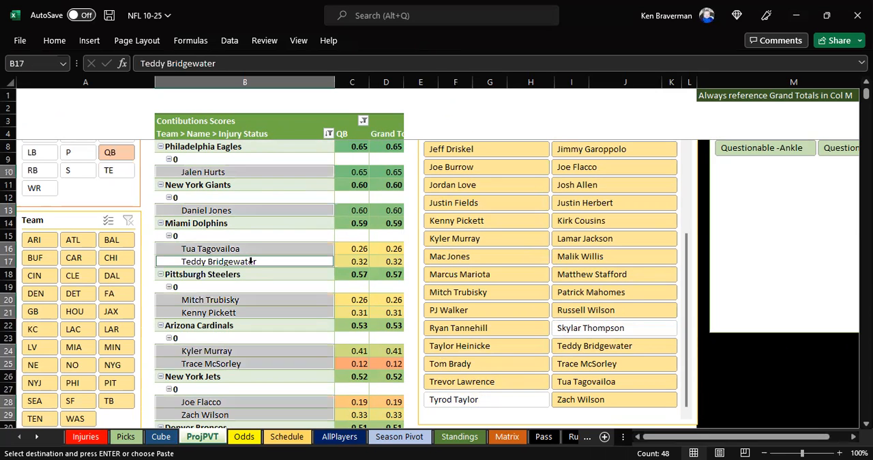
left_click_drag(250, 251, 254, 265)
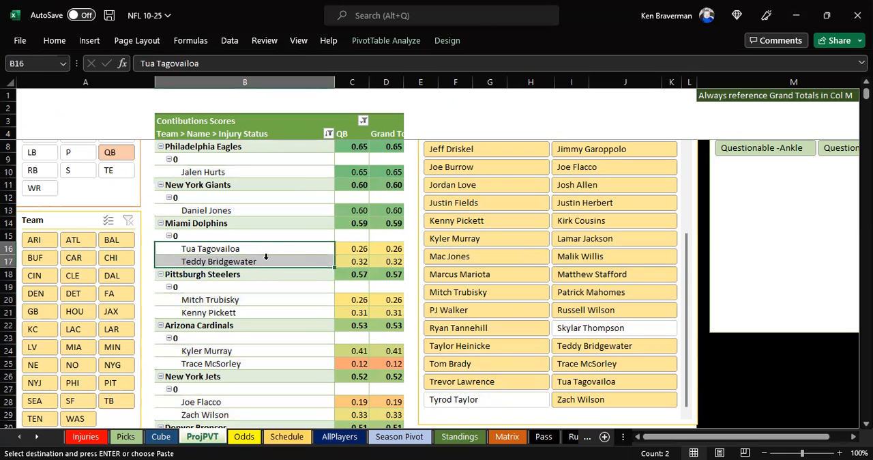
scroll(303, 276, "down", 1)
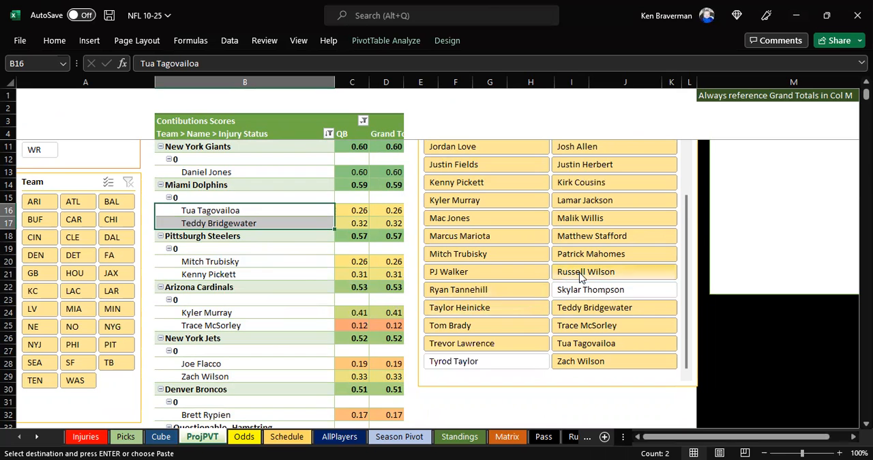
left_click(483, 256)
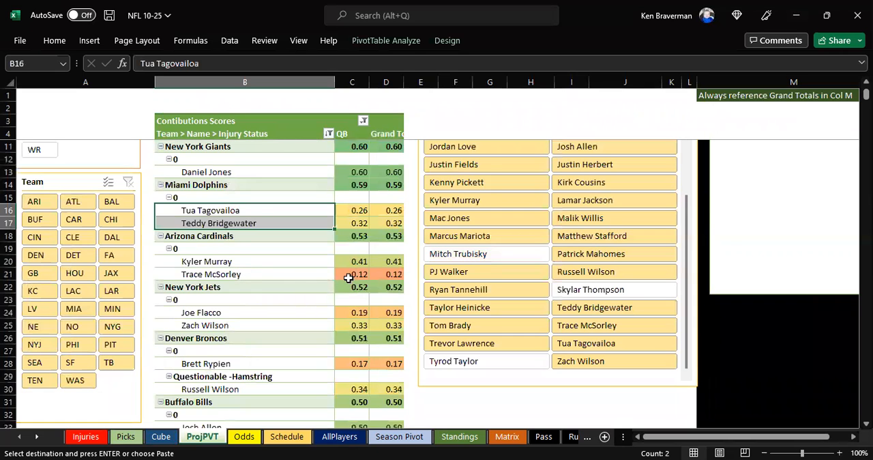
- Exclude Trace McSorley and Joe Flacco from the pivot table with the Name slicer
left_click(585, 326)
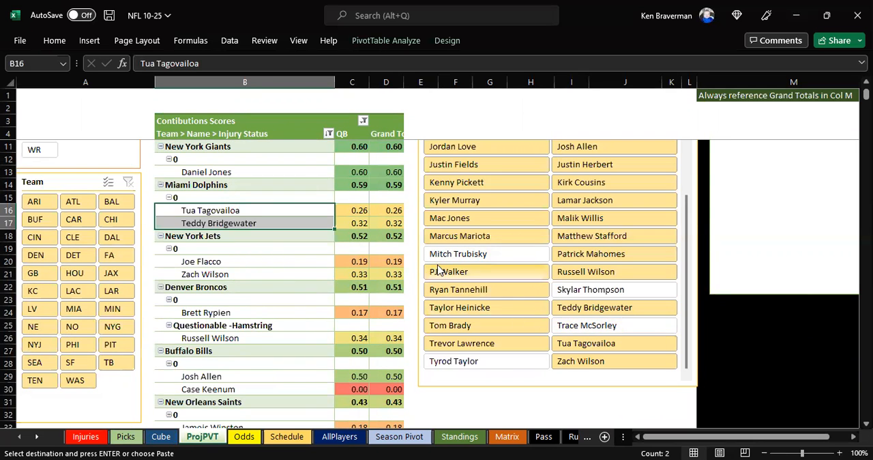
scroll(547, 225, "up", 1)
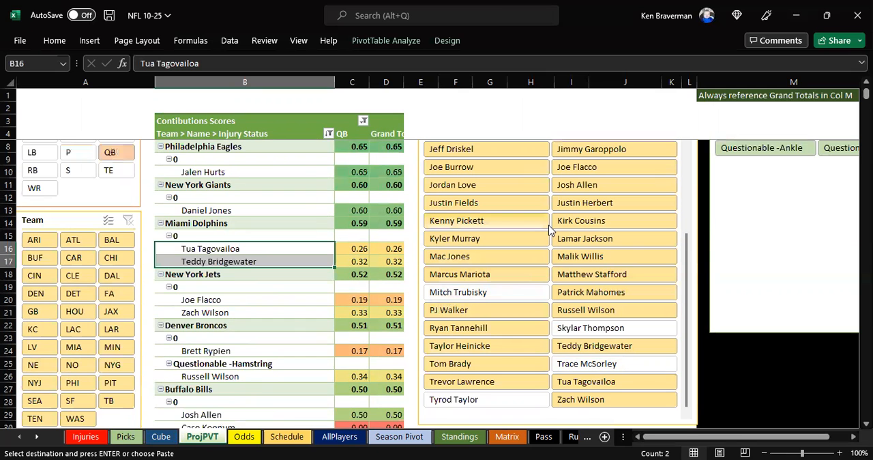
left_click(565, 167)
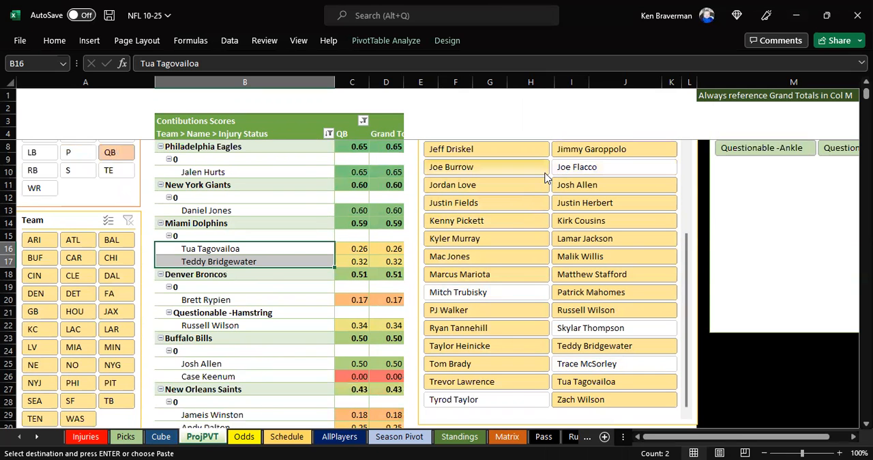
- Examine the pivot table's quarterback rows from the Buffalo Bills through the Carolina Panthers for backups that still contribute
scroll(270, 277, "down", 1)
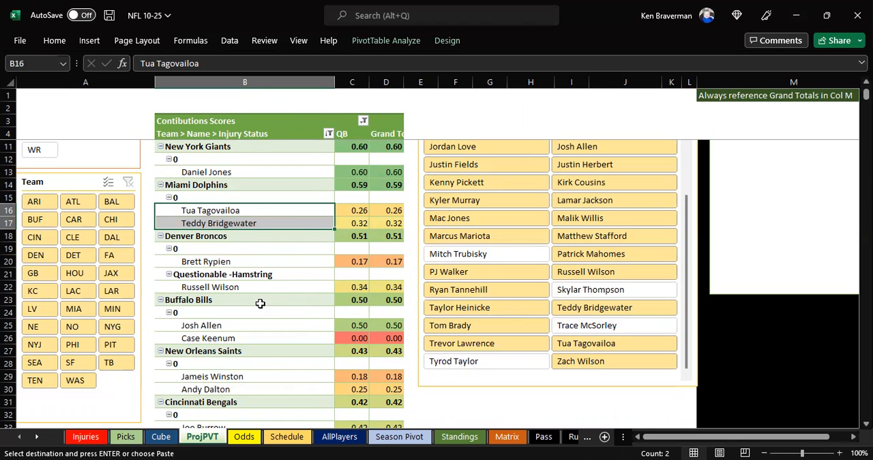
left_click(341, 337)
scroll(276, 318, "down", 1)
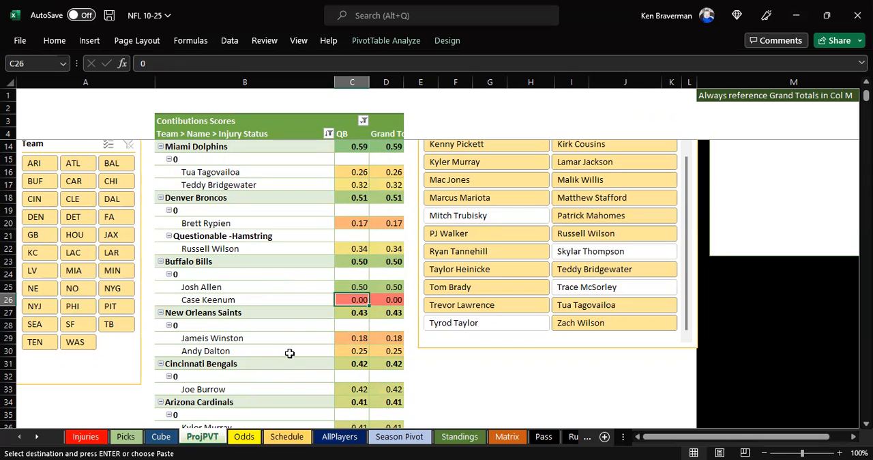
scroll(318, 339, "down", 1)
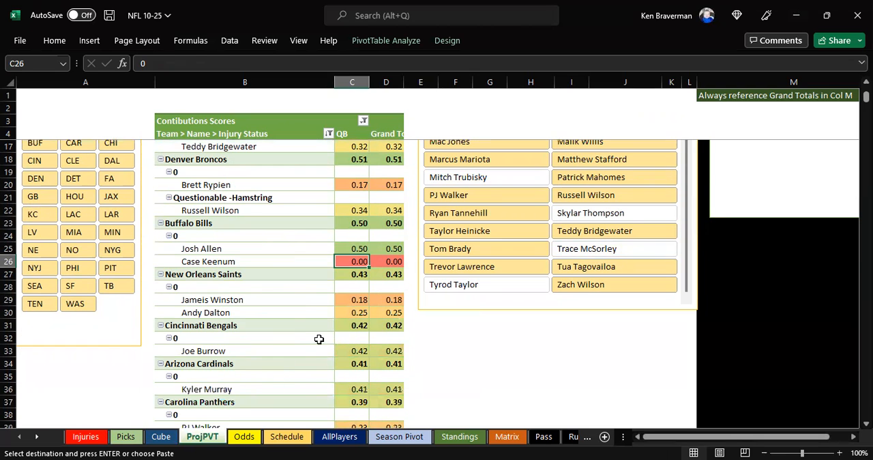
scroll(244, 303, "down", 1)
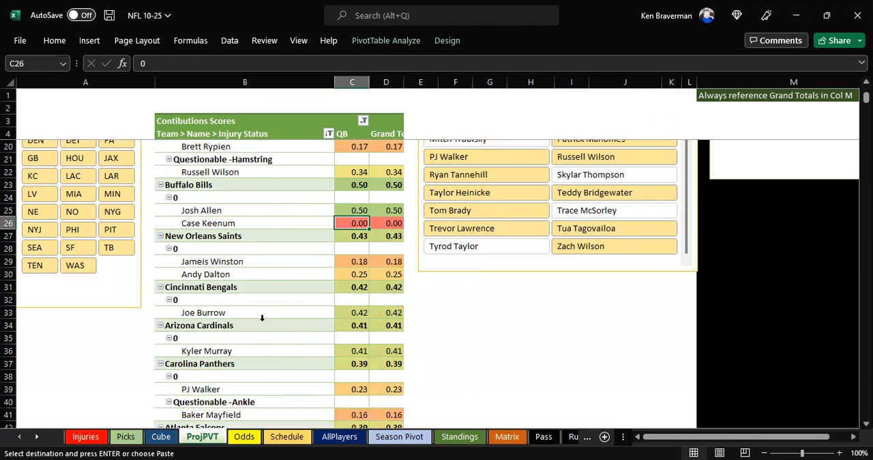
scroll(316, 317, "down", 1)
left_click_drag(276, 276, 353, 275)
scroll(276, 327, "down", 1)
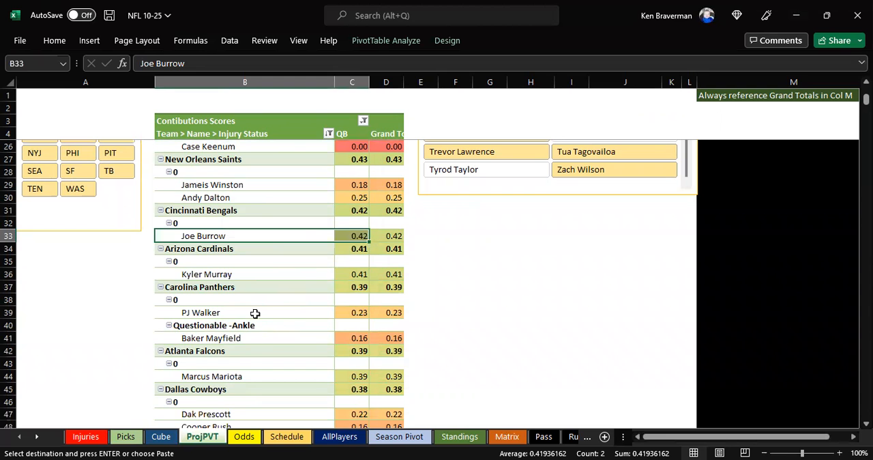
- Exclude Baker Mayfield from the Carolina Panthers' quarterbacks in the pivot table with the Name slicer
scroll(450, 344, "up", 7)
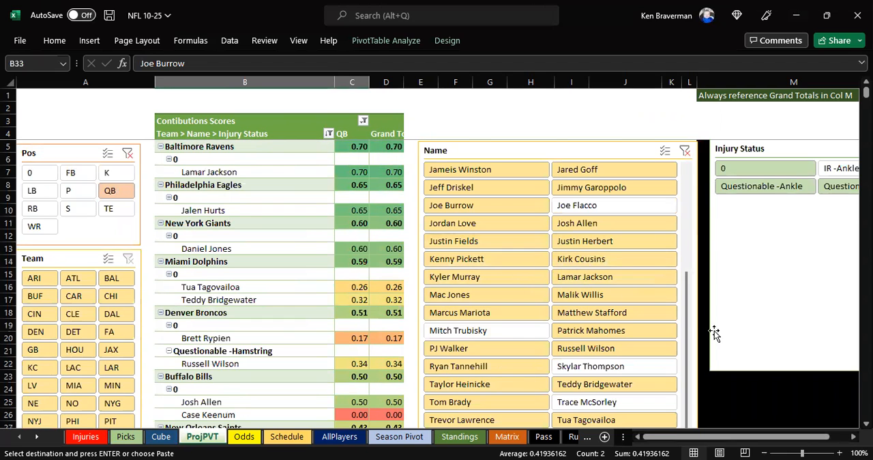
left_click_drag(688, 316, 702, 212)
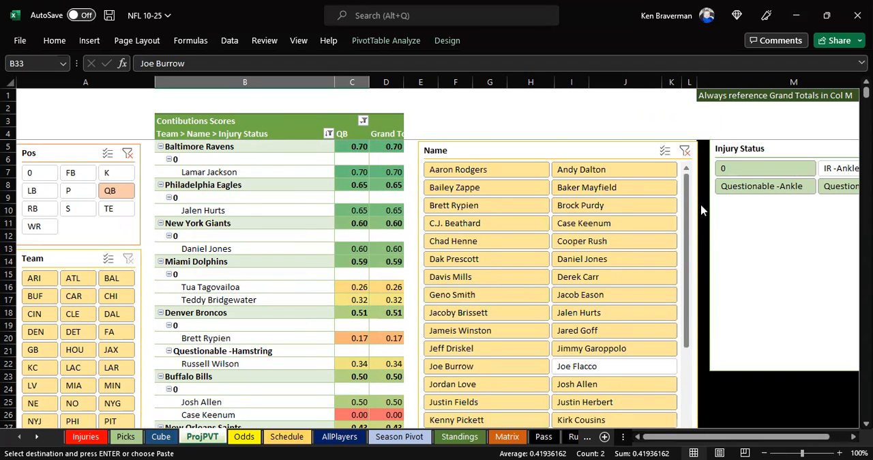
scroll(287, 355, "down", 6)
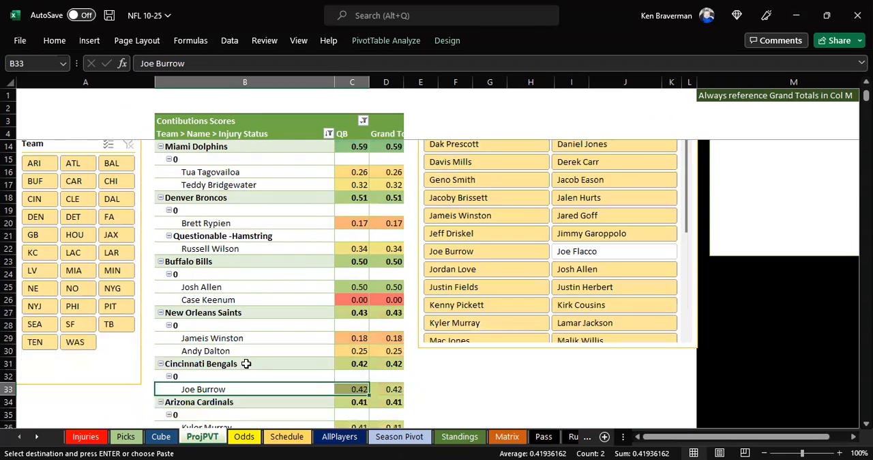
scroll(296, 354, "up", 4)
- Compare the starter and backup quarterback scores of the Dallas Cowboys and the New England Patriots in the pivot table
scroll(283, 348, "down", 6)
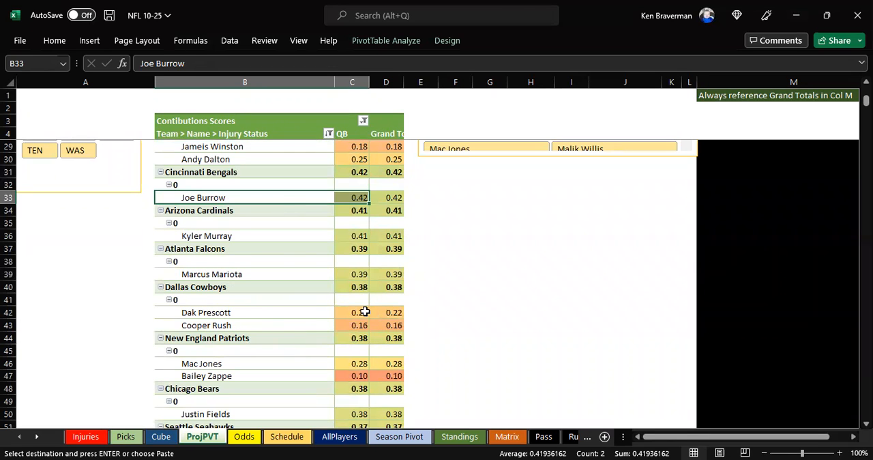
left_click_drag(362, 315, 362, 327)
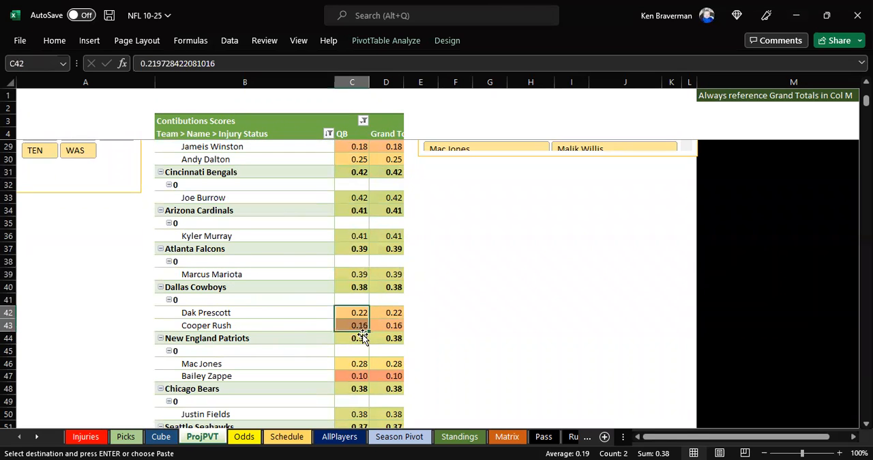
left_click_drag(283, 311, 359, 326)
left_click(273, 322)
scroll(283, 341, "down", 1)
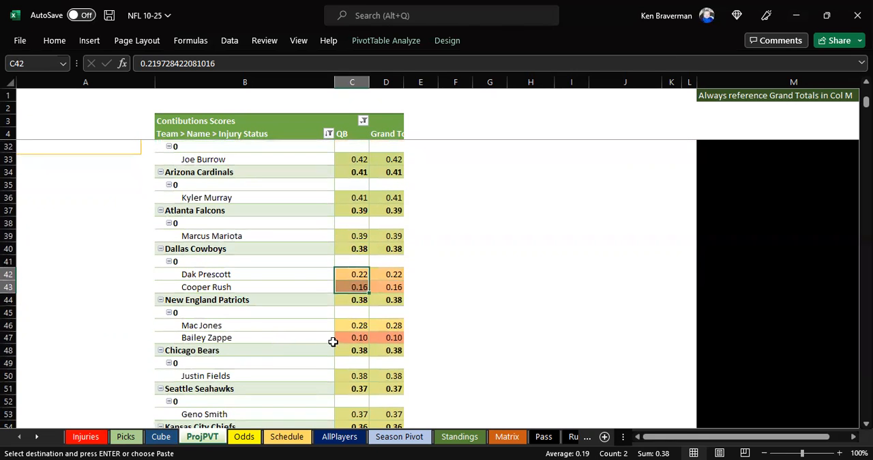
left_click_drag(267, 325, 356, 338)
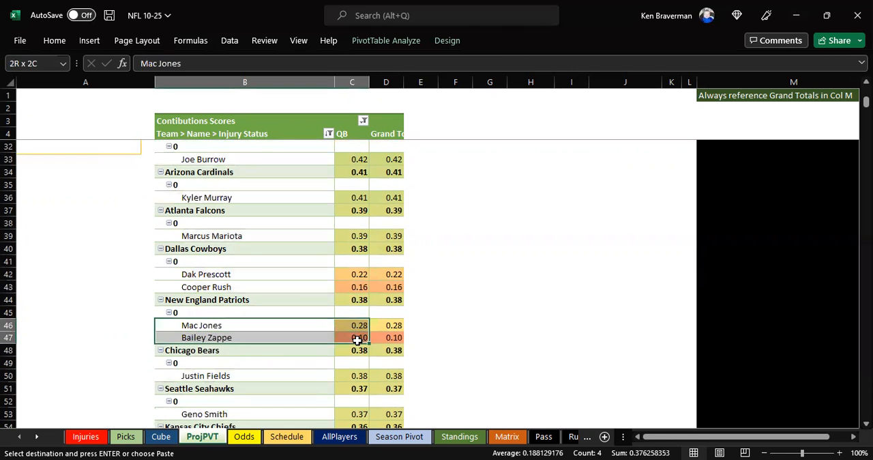
left_click(290, 338)
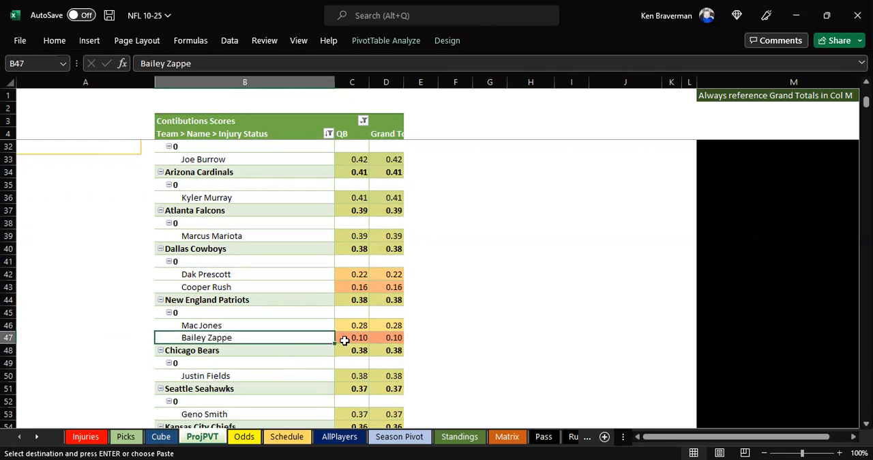
left_click_drag(353, 326, 352, 338)
scroll(356, 349, "down", 3)
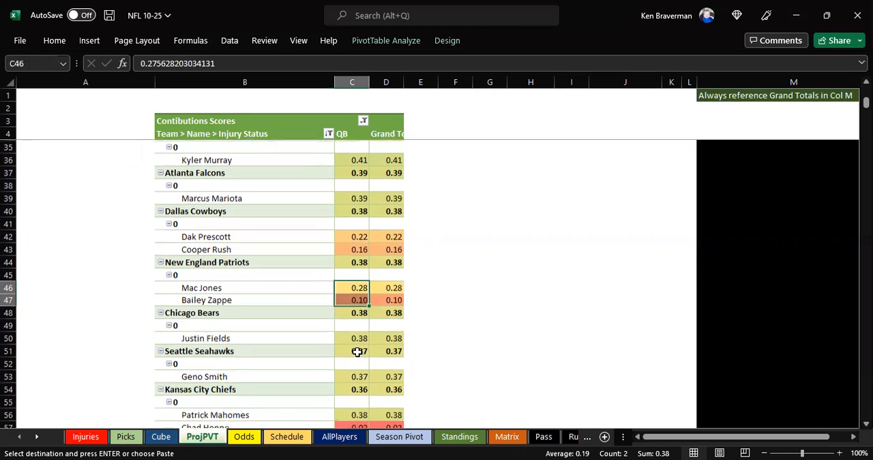
scroll(345, 345, "down", 1)
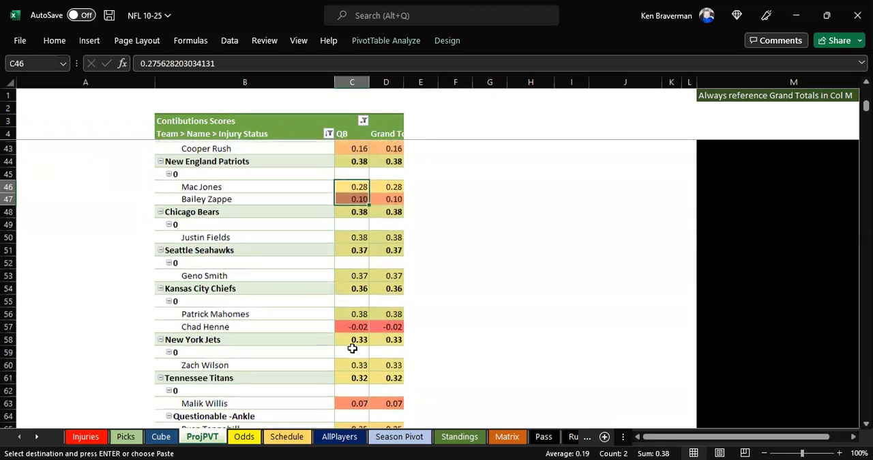
- Examine the quarterback scores of the Kansas City Chiefs, Tennessee Titans and Jacksonville Jaguars in the pivot table
left_click(350, 311)
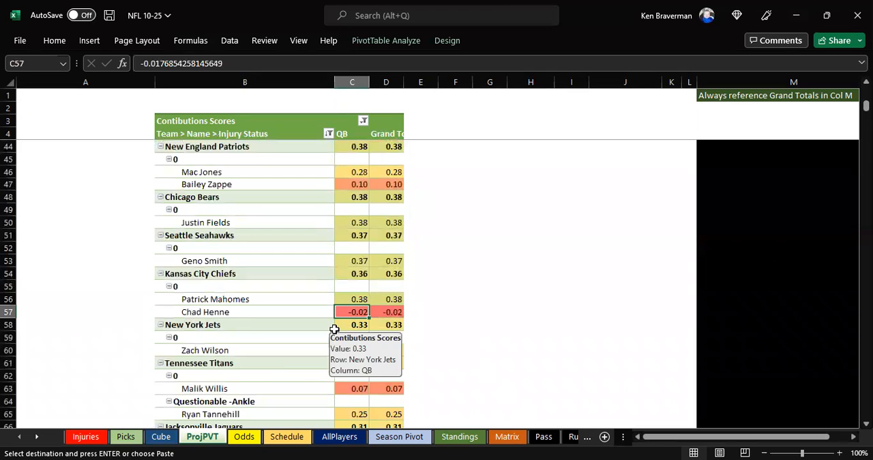
scroll(337, 357, "down", 1)
scroll(384, 342, "down", 1)
left_click(357, 338)
left_click(350, 311)
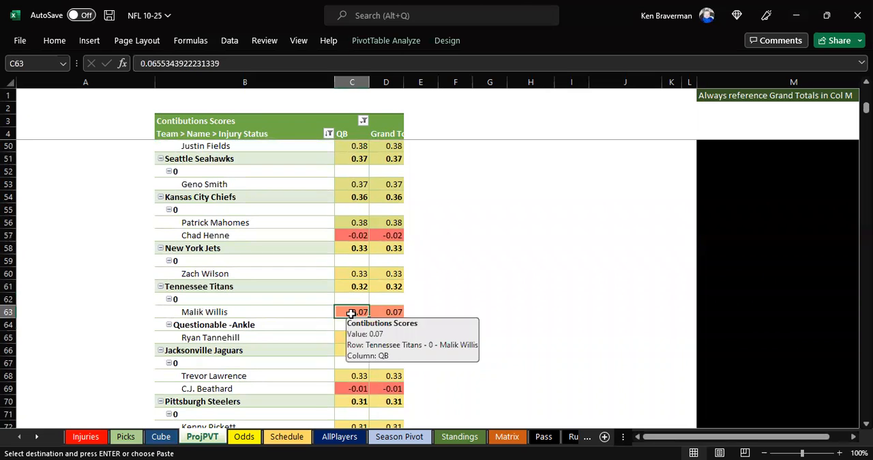
left_click(349, 333)
left_click_drag(285, 339, 345, 310)
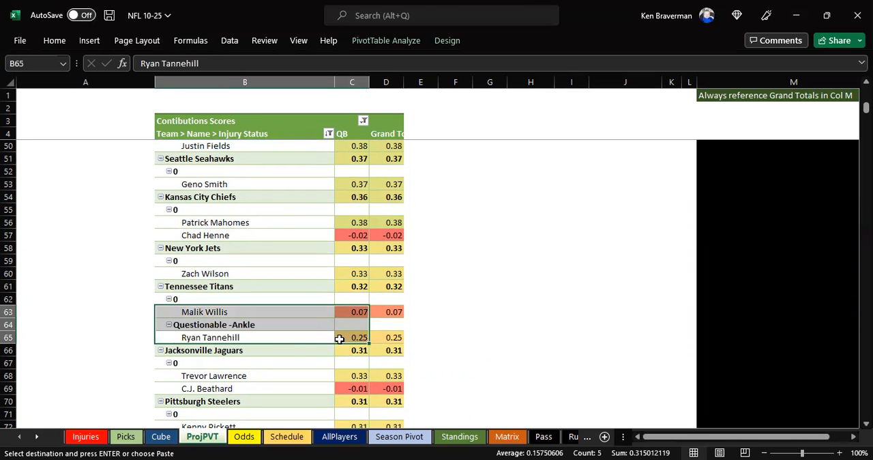
scroll(332, 323, "down", 1)
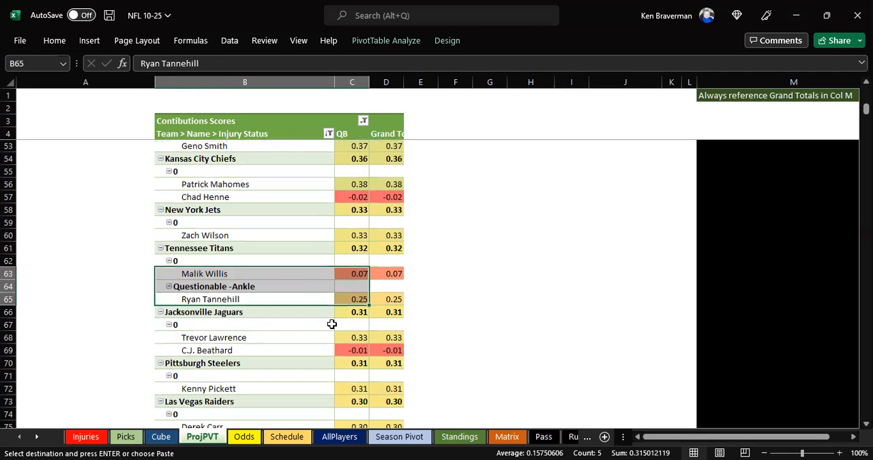
left_click(342, 336)
scroll(352, 339, "down", 1)
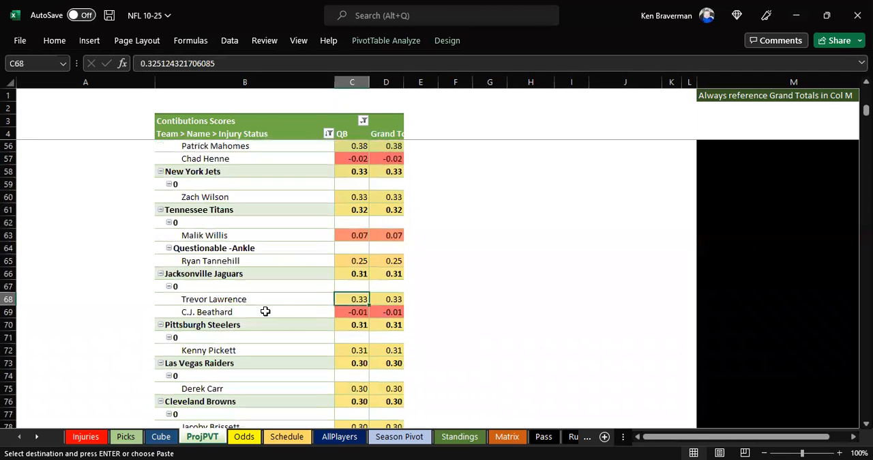
- Check the Houston Texans and San Francisco 49ers quarterback scores for backups that affect the team totals
scroll(287, 318, "down", 1)
scroll(337, 326, "down", 5)
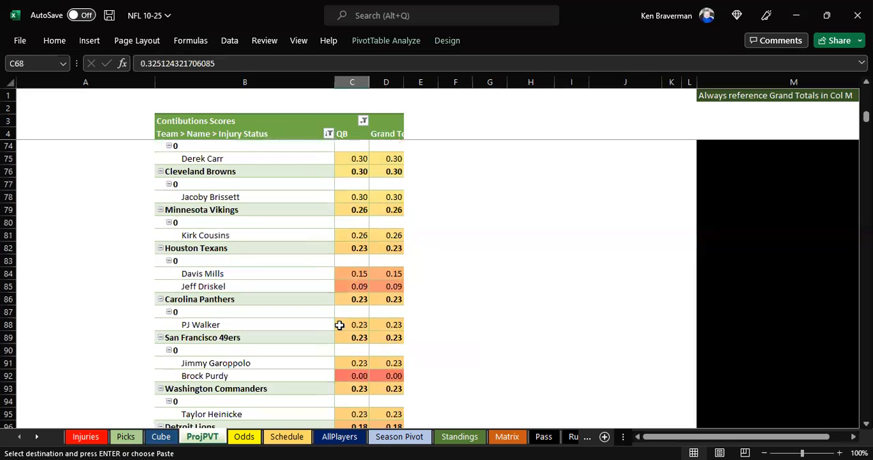
left_click_drag(346, 277, 351, 287)
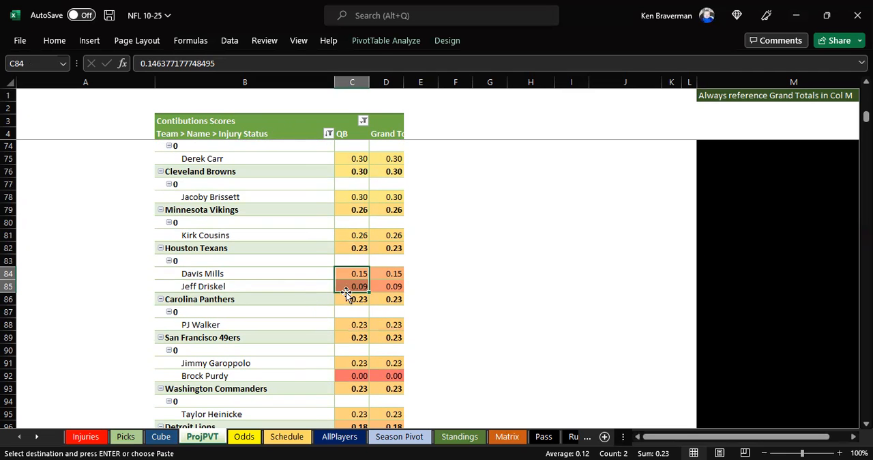
scroll(346, 292, "down", 1)
scroll(366, 316, "down", 1)
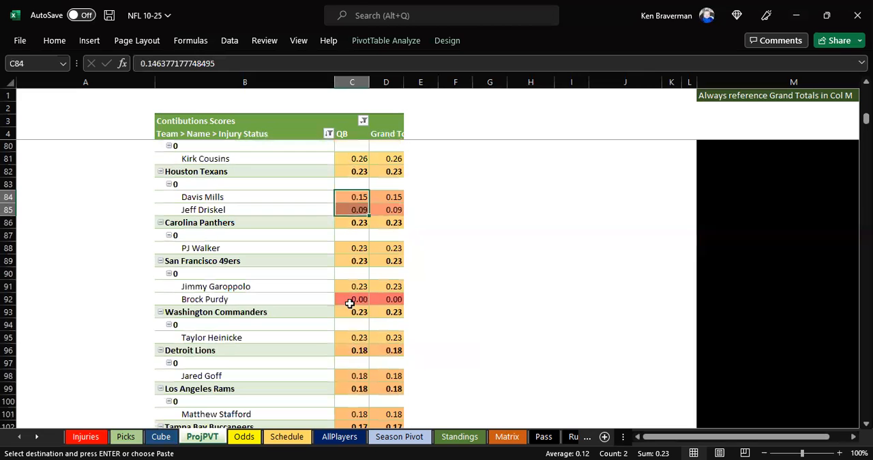
left_click(355, 300)
scroll(358, 328, "down", 2)
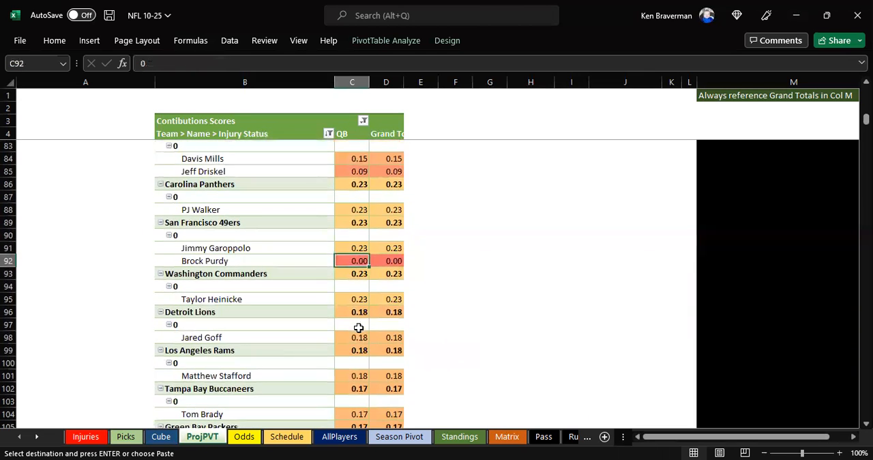
- Review the remaining quarterback scores from the Washington Commanders down to the end of the pivot table
left_click(275, 262)
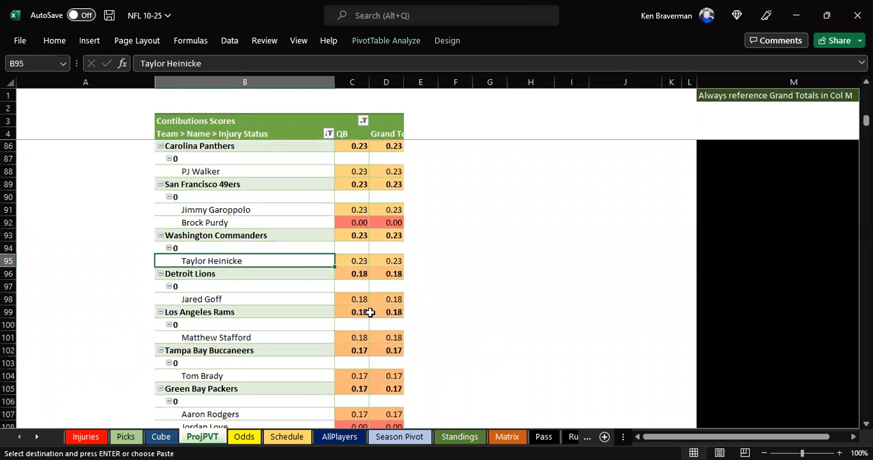
scroll(363, 300, "down", 1)
left_click(352, 260)
left_click(353, 299)
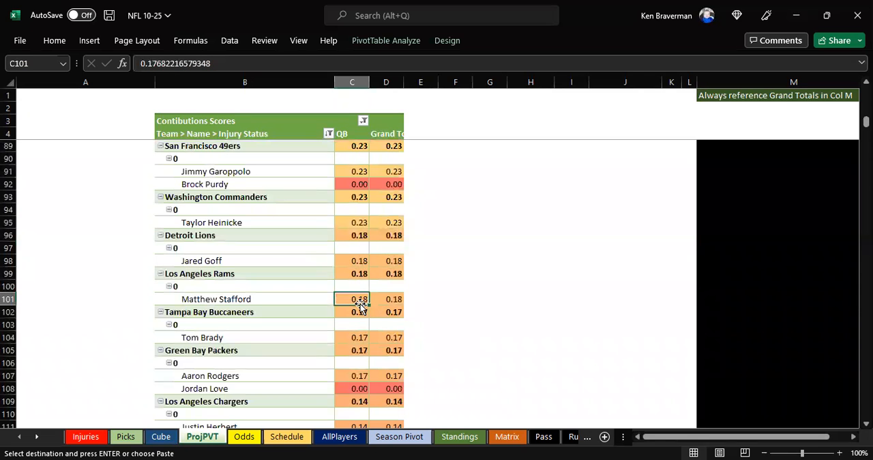
scroll(355, 304, "down", 1)
left_click(355, 300)
scroll(356, 306, "down", 1)
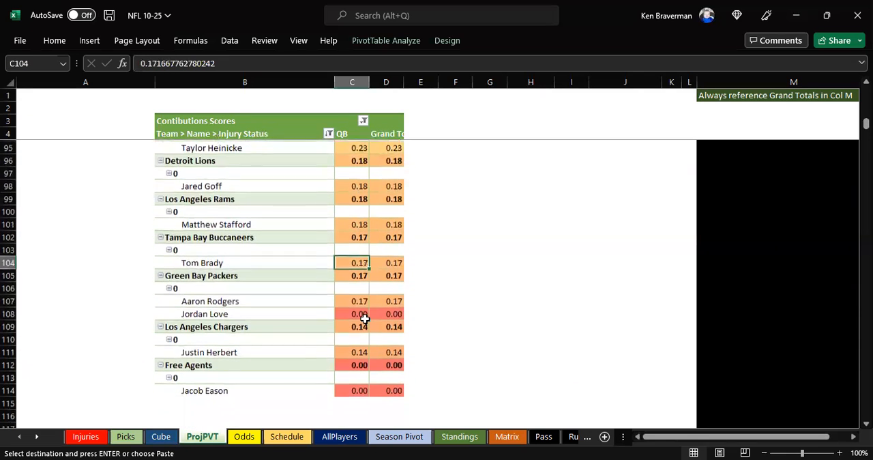
left_click(351, 310)
scroll(351, 310, "down", 1)
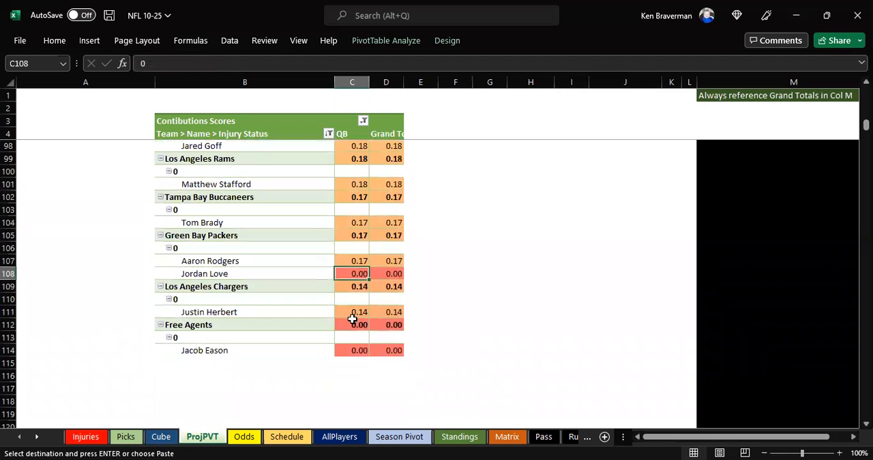
- Filter the contribution pivot table to the positions FB, K, P, QB, RB, TE and WR
left_click(353, 312)
scroll(343, 305, "up", 11)
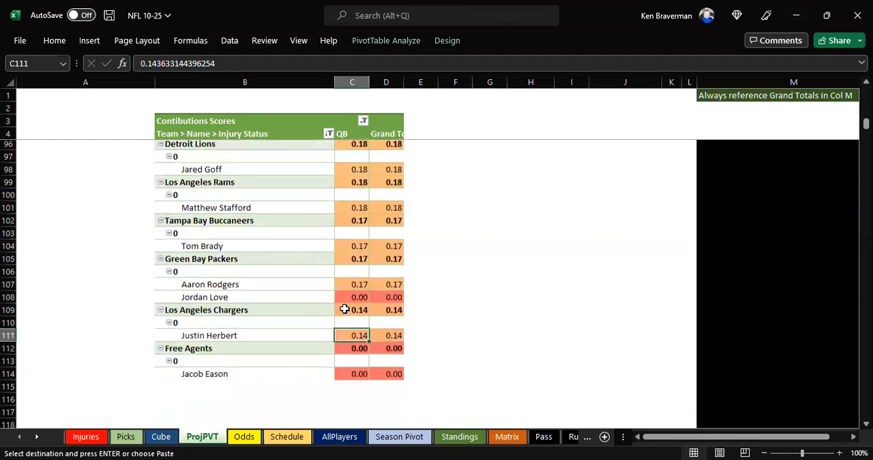
scroll(320, 304, "up", 20)
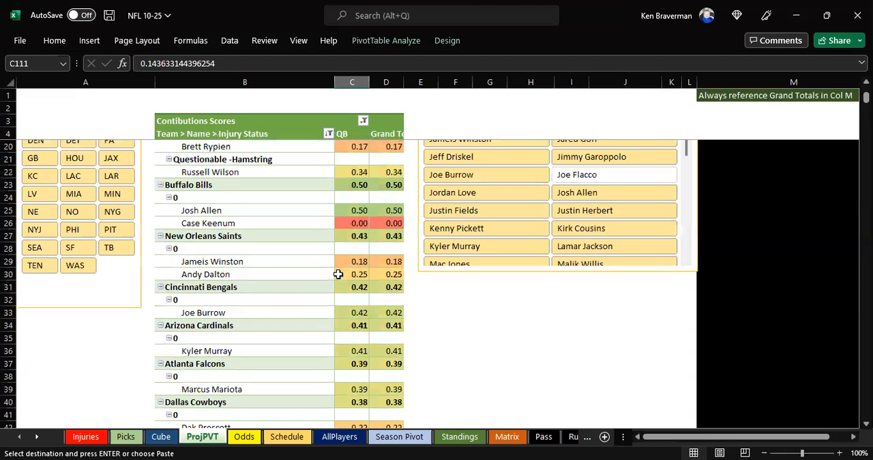
left_click(76, 122)
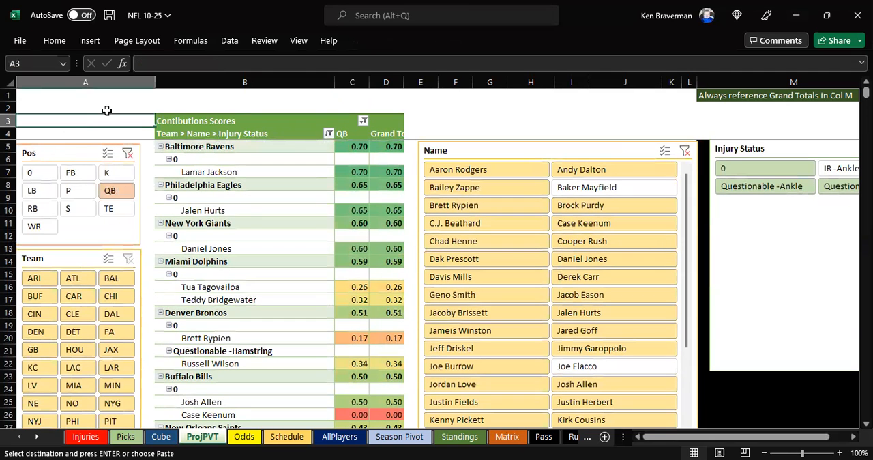
left_click_drag(68, 172, 46, 230)
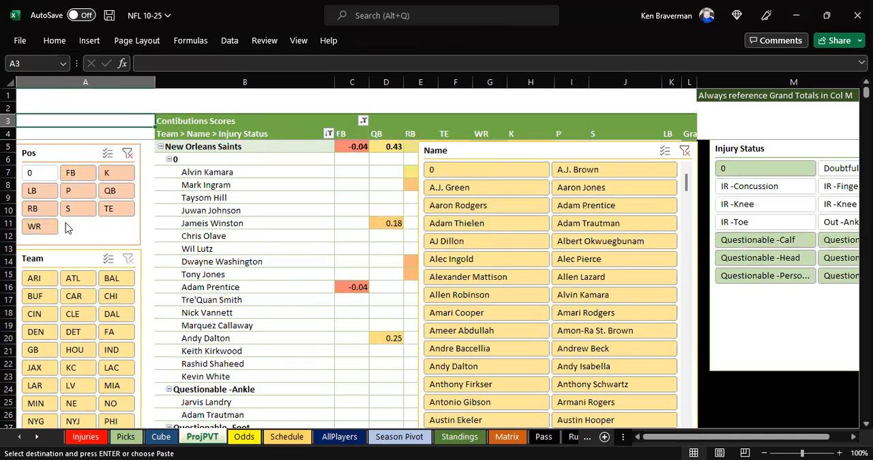
left_click(486, 106)
- Move the Injury Status and Name slicers off the pivot table so its Grand Total column is uncovered
scroll(484, 107, "down", 1, "ctrl")
left_click_drag(678, 137, 766, 171)
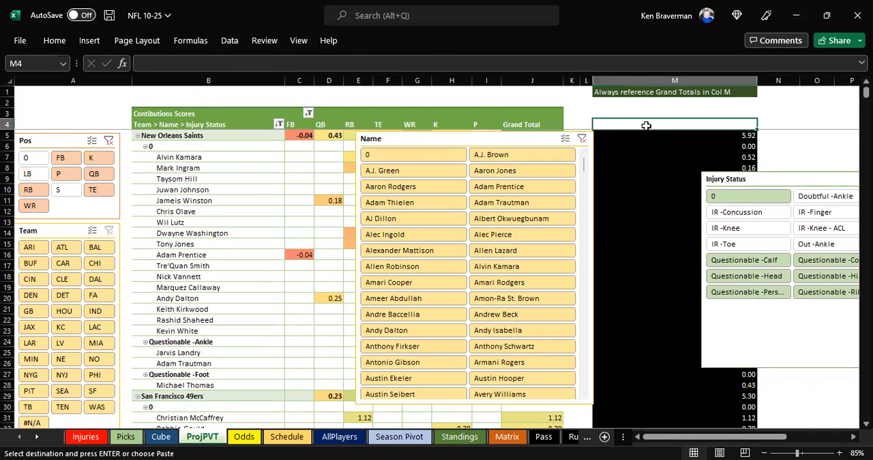
scroll(647, 126, "down", 1)
left_click_drag(359, 130, 626, 209)
- Check the Name slicer for the excluded backup quarterbacks Joe Flacco and Mitch Trubisky
left_click_drag(754, 234, 756, 314)
left_click(686, 387)
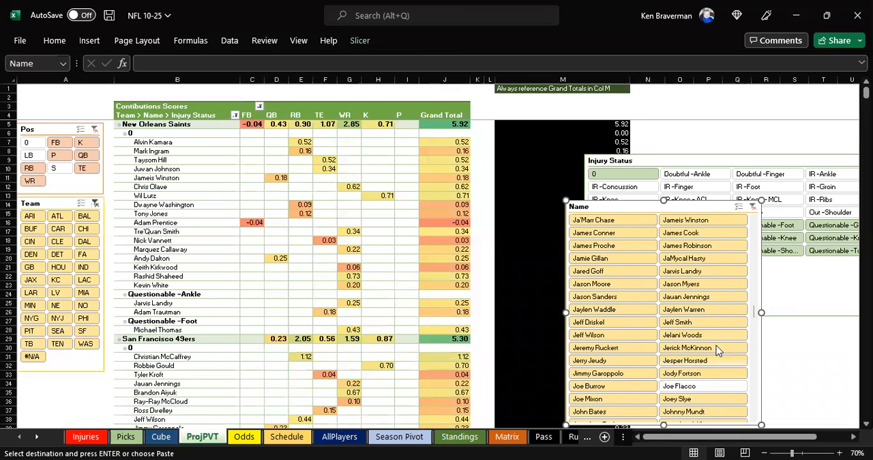
scroll(756, 335, "down", 1)
scroll(756, 335, "down", 10)
left_click(594, 309)
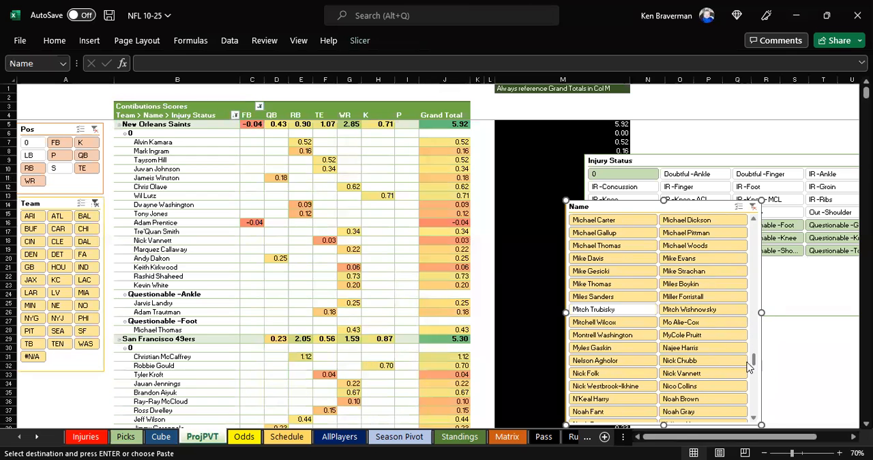
- Collapse the entire Team field of the contribution pivot table so each team takes a single row
left_click(146, 120)
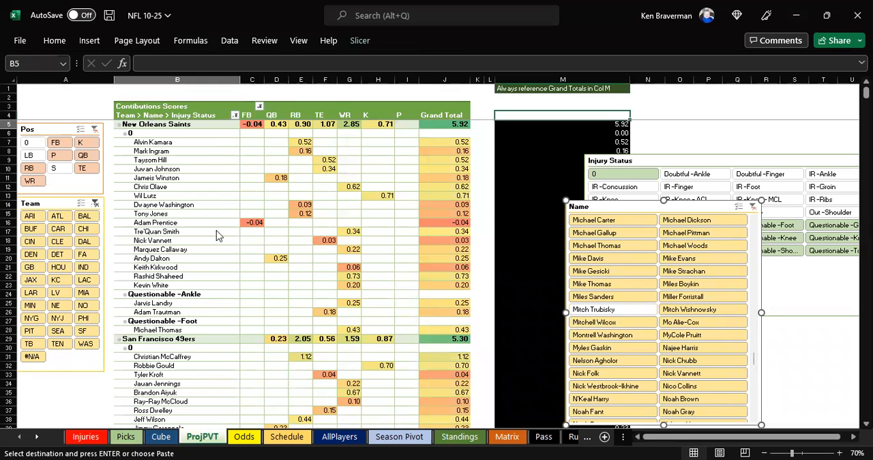
right_click(156, 124)
mouse_move(237, 273)
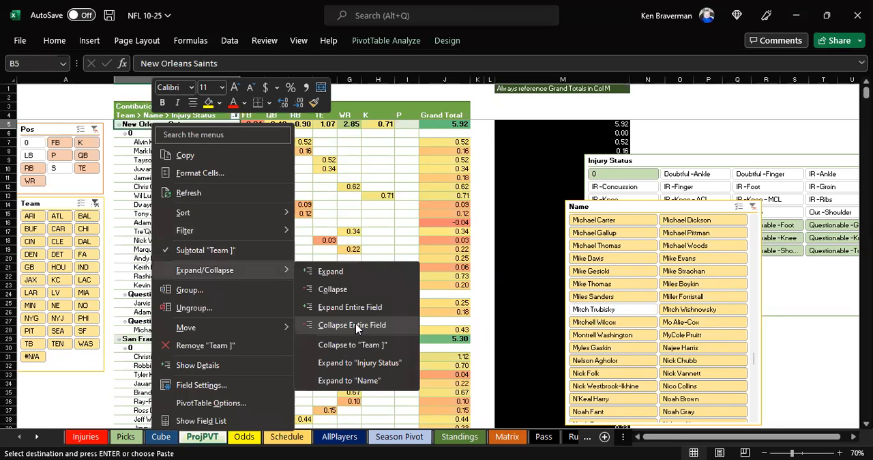
left_click(352, 325)
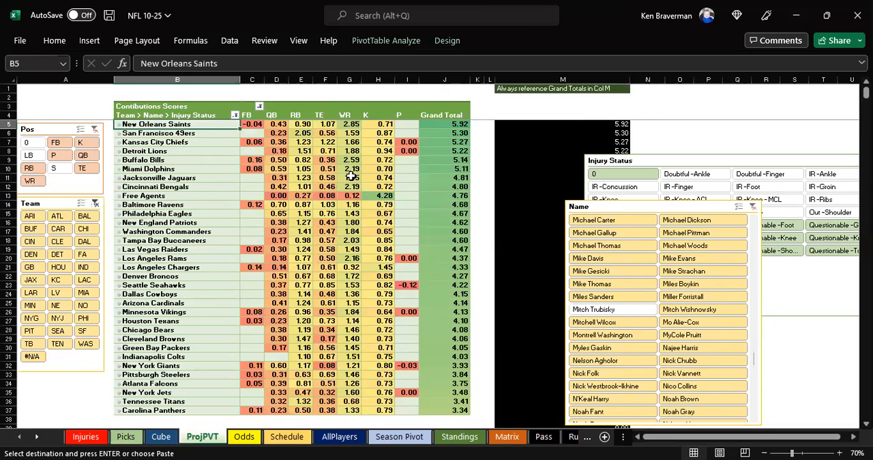
- Refresh the week 8 pivot table on the Picks sheet with the revised contribution scores
left_click(125, 437)
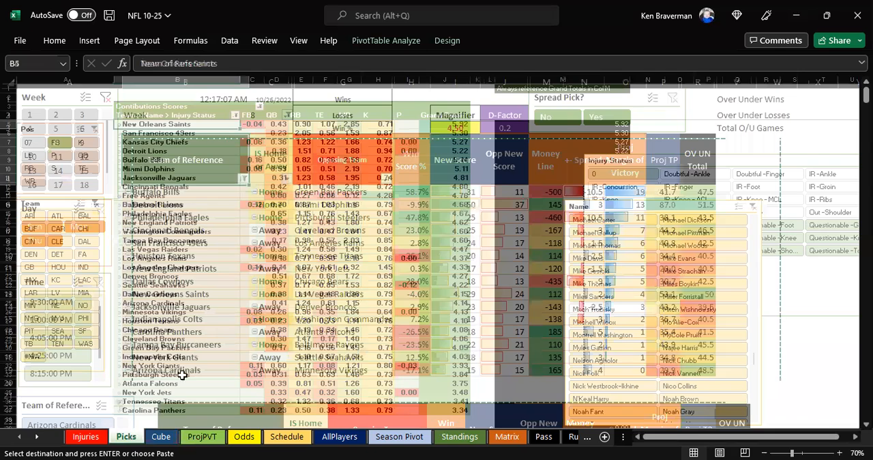
right_click(340, 241)
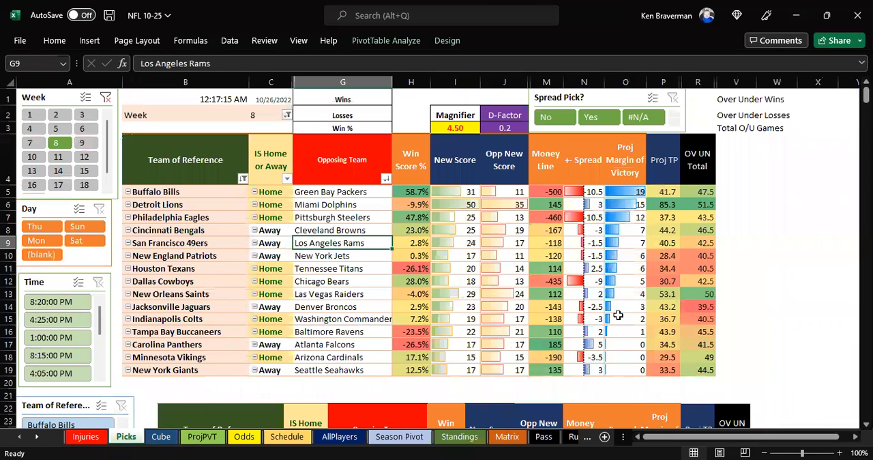
- Lay the picture of the original picks over the refreshed table for comparison, and place it back just beneath the table
left_click_drag(320, 416, 404, 144)
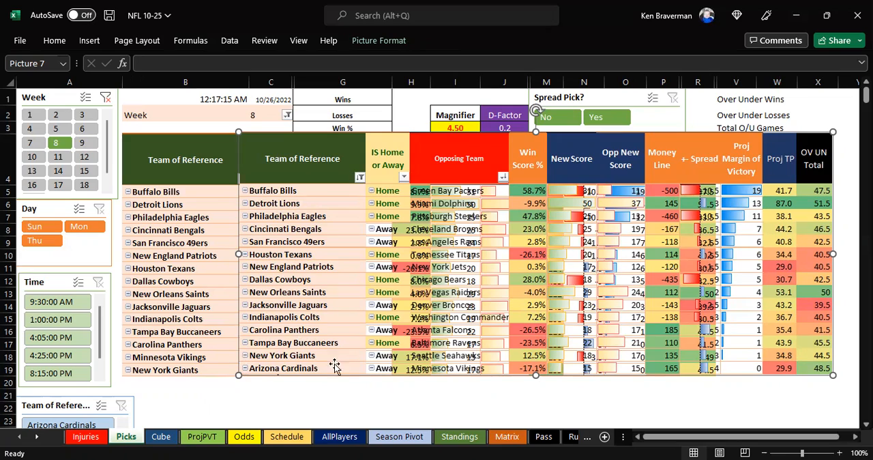
left_click_drag(351, 177, 258, 389)
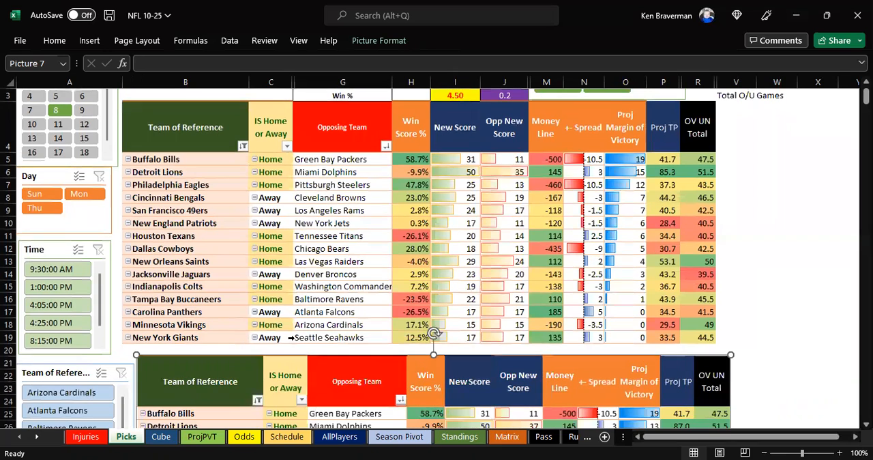
left_click_drag(432, 381, 434, 400)
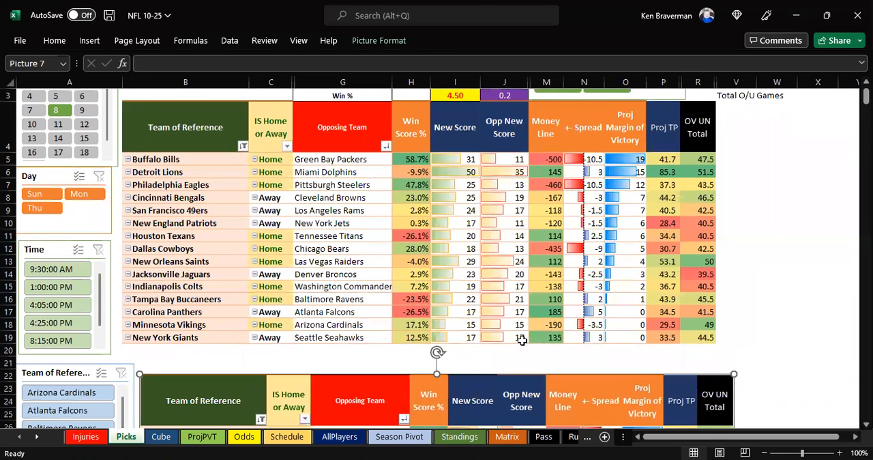
left_click(707, 271)
scroll(750, 259, "up", 1)
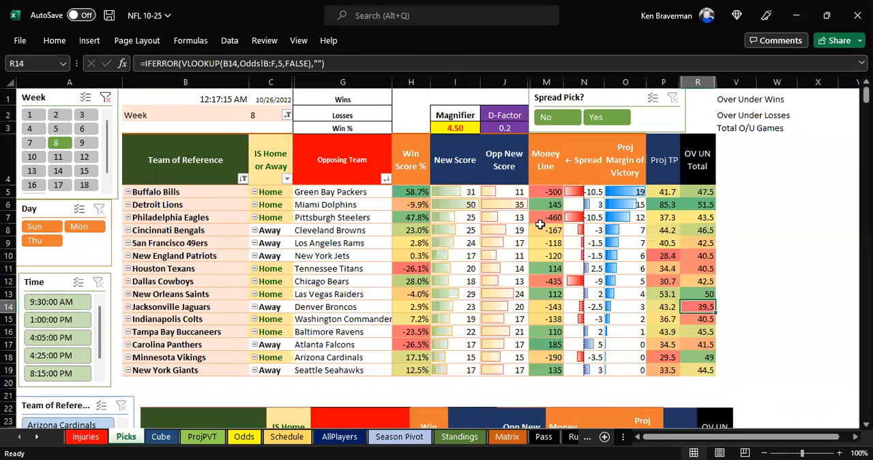
- Examine the Detroit Lions and Miami Dolphins projected scores and the Proj TP and OV UN Total columns
left_click(478, 205)
left_click_drag(486, 205, 489, 205)
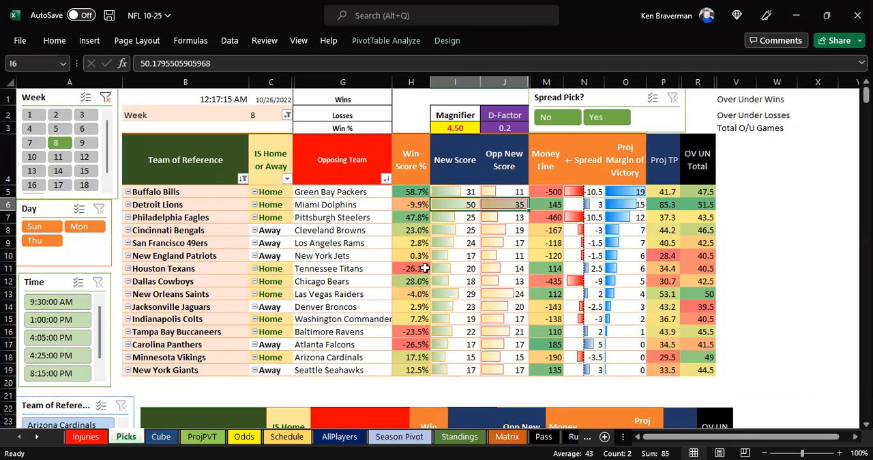
left_click_drag(662, 167, 696, 281)
scroll(631, 298, "up", 1)
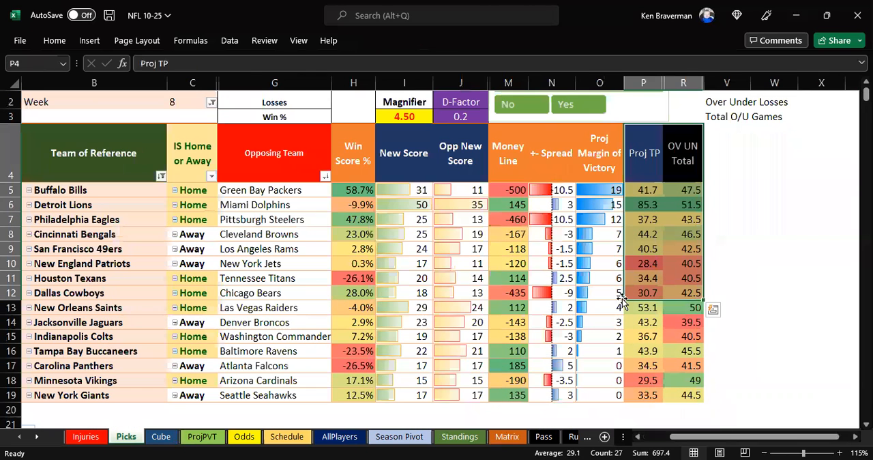
left_click_drag(713, 437, 696, 435)
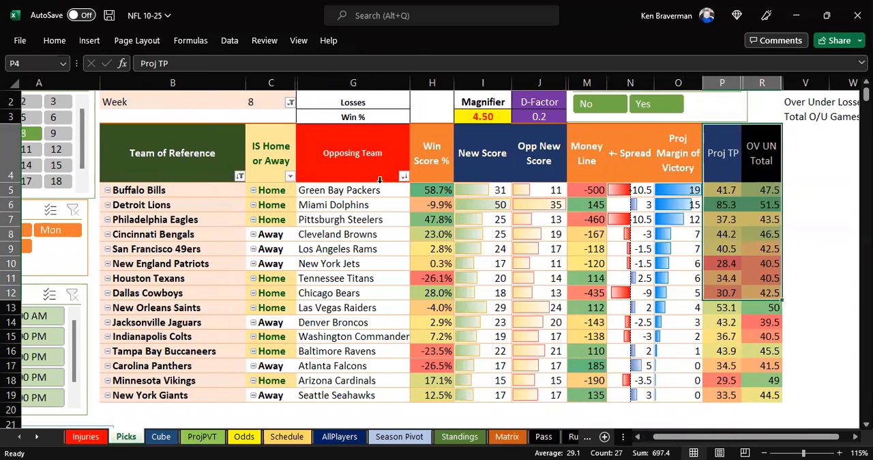
scroll(381, 209, "up", 1)
- Compare the projected total points of the Detroit Lions game with its over/under total
left_click(187, 222)
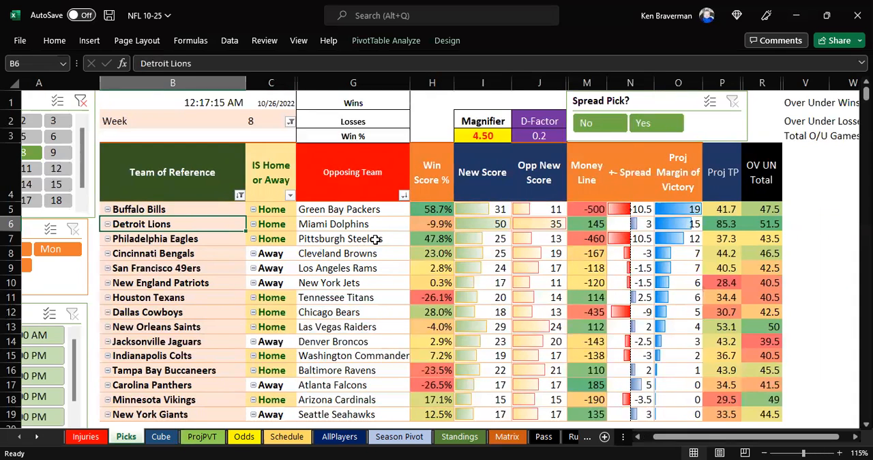
left_click(754, 224)
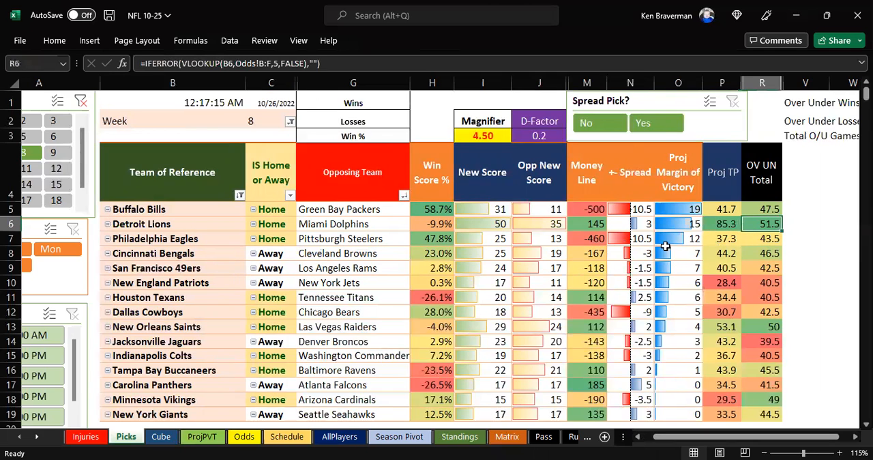
left_click(718, 222)
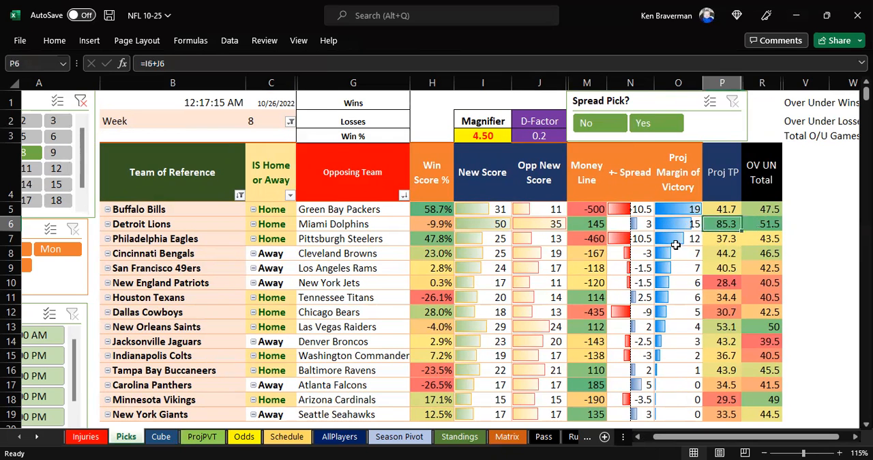
left_click(496, 225)
left_click(778, 222)
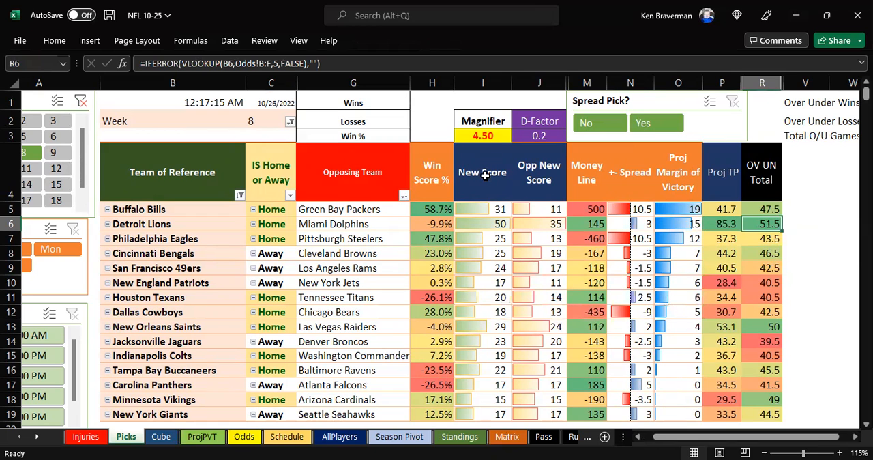
- Review the Cincinnati Bengals' money line and the San Francisco 49ers' spread and money line against the Los Angeles Rams
left_click(183, 255)
left_click(594, 254)
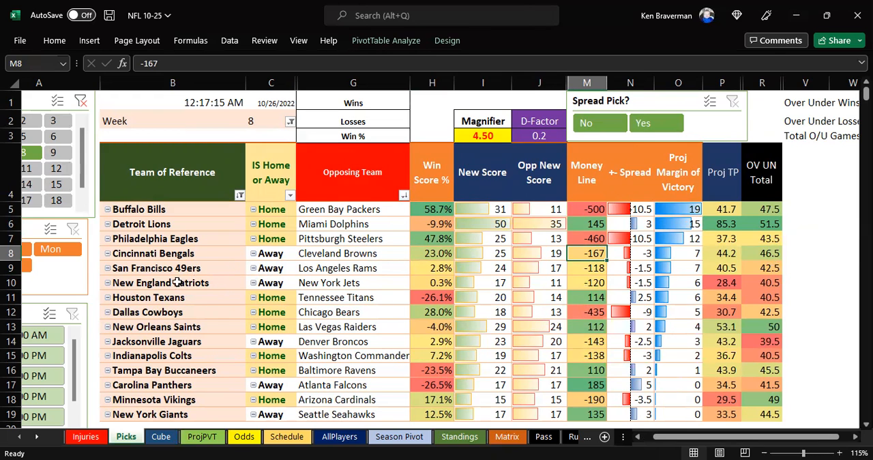
left_click_drag(194, 270, 291, 281)
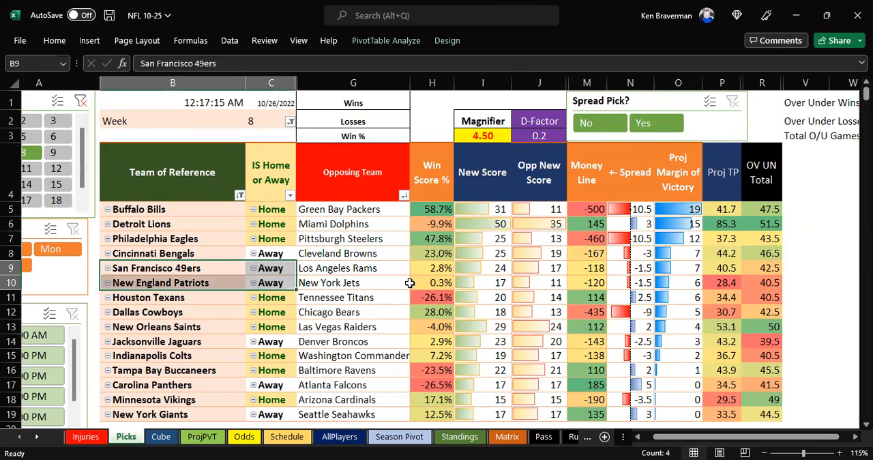
left_click(213, 271)
left_click_drag(206, 275, 619, 289)
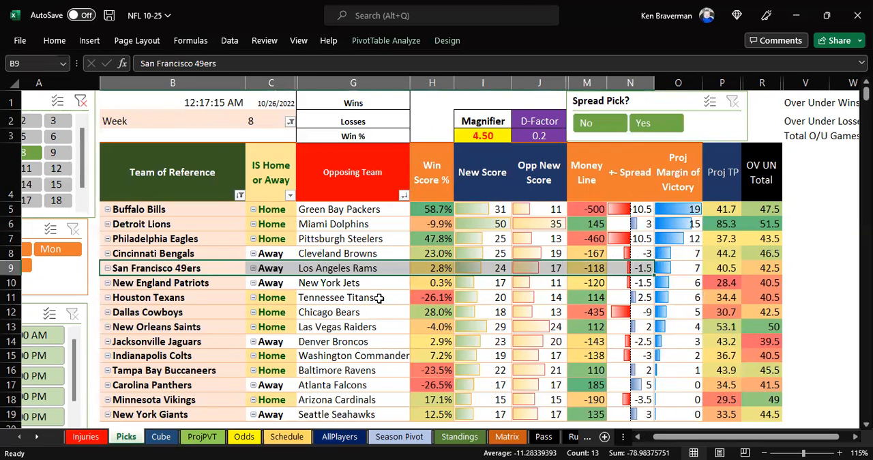
left_click(632, 270)
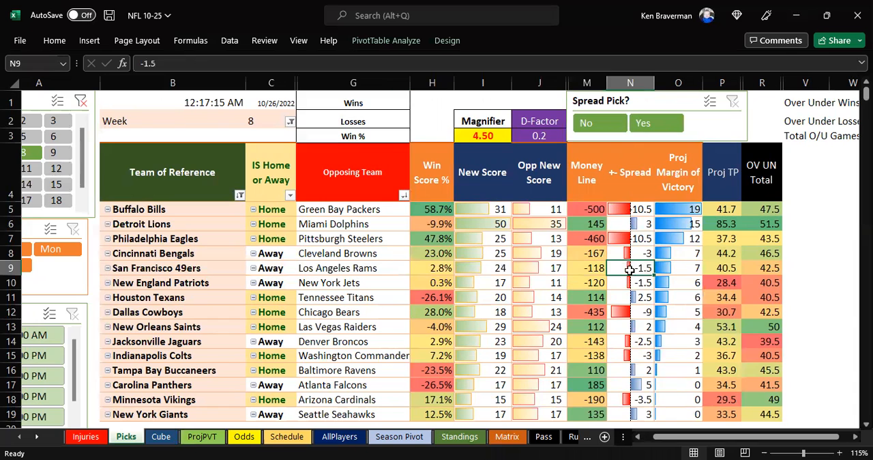
left_click(582, 267)
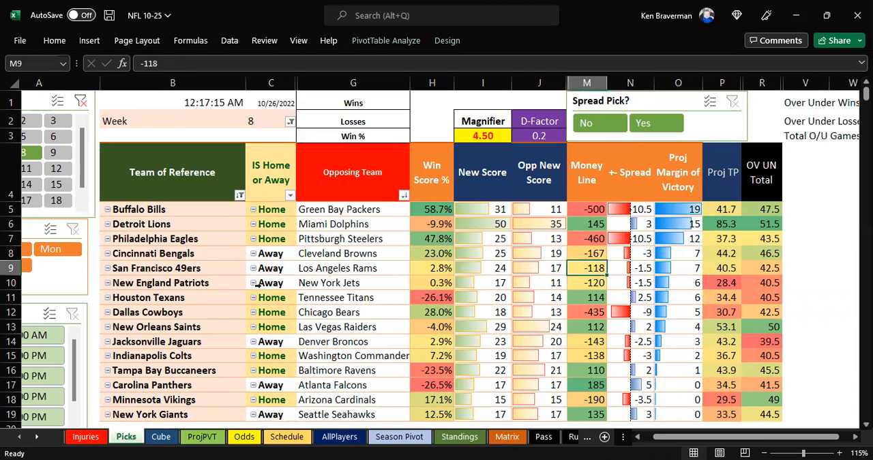
- Review the New England Patriots versus New York Jets projected scores and compare their projected total with the over/under
left_click(206, 282)
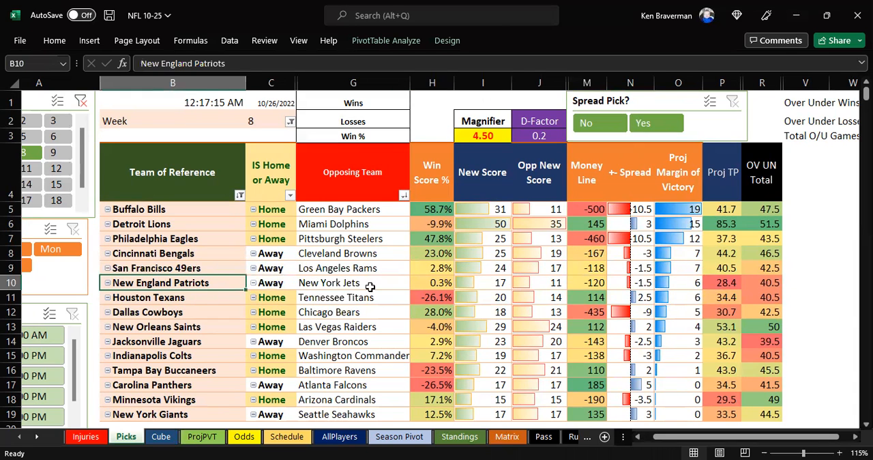
left_click(370, 287)
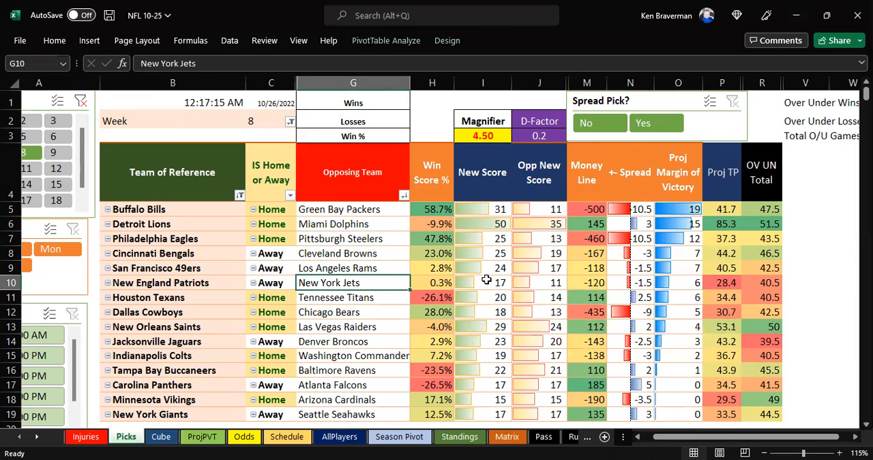
left_click_drag(486, 279, 546, 283)
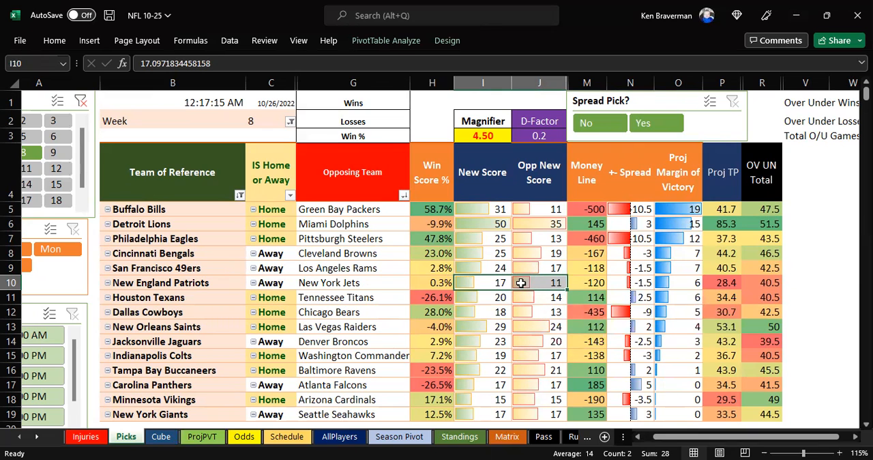
left_click_drag(762, 281, 722, 281)
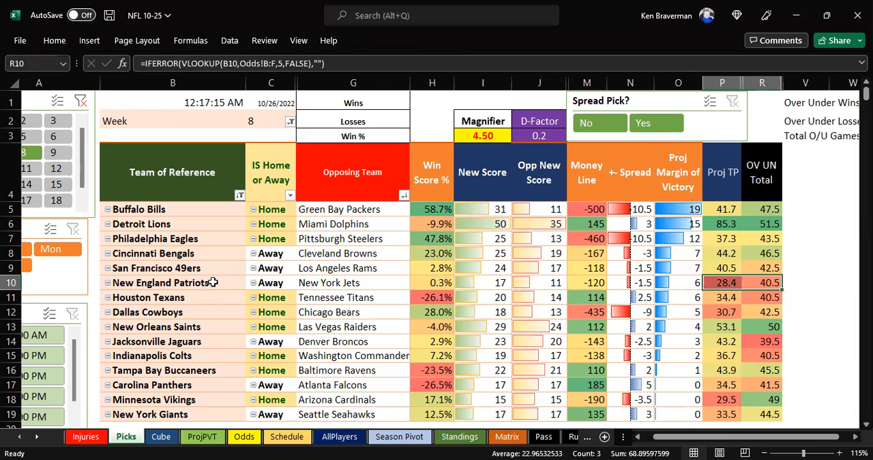
left_click_drag(211, 283, 352, 287)
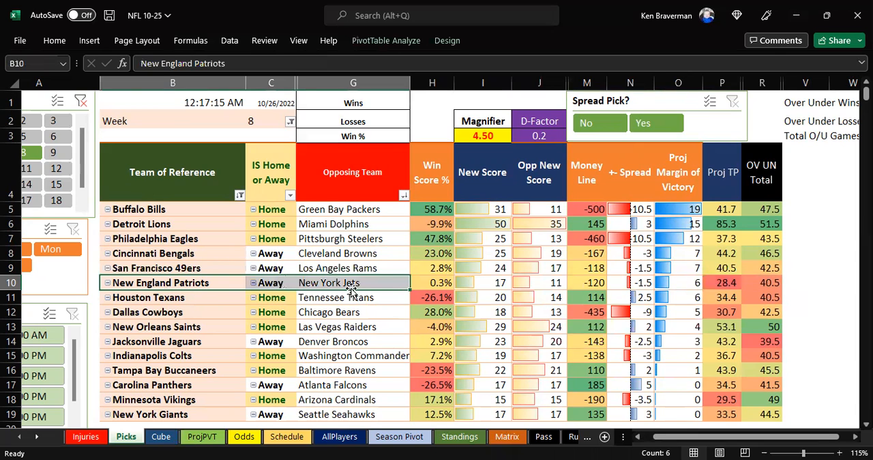
- Review the Houston Texans versus Tennessee Titans matchup and the Dallas Cowboys' money line against the Chicago Bears
left_click(224, 294)
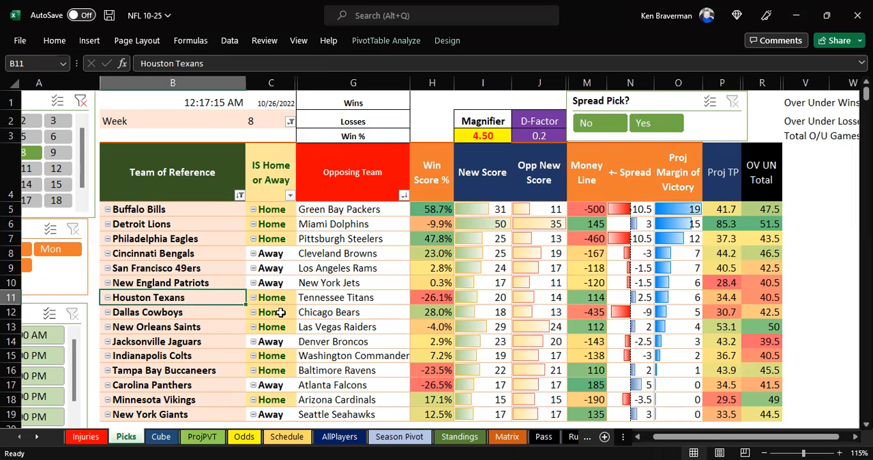
left_click(366, 298)
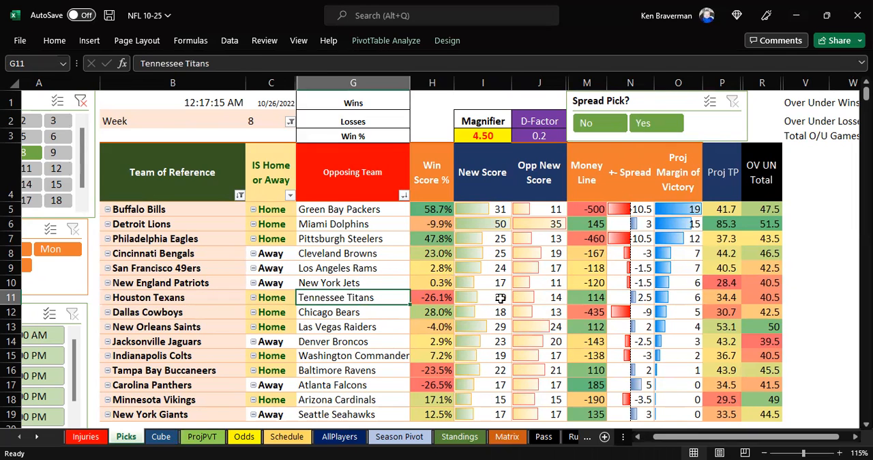
left_click_drag(183, 297, 368, 294)
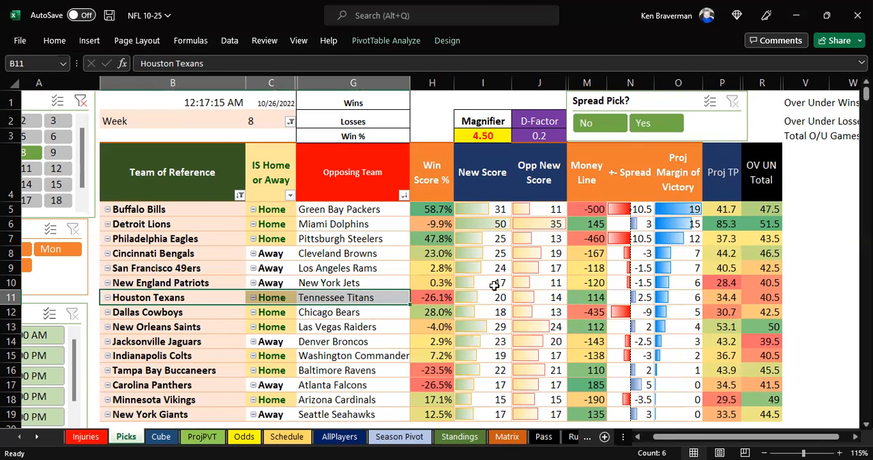
left_click(583, 312)
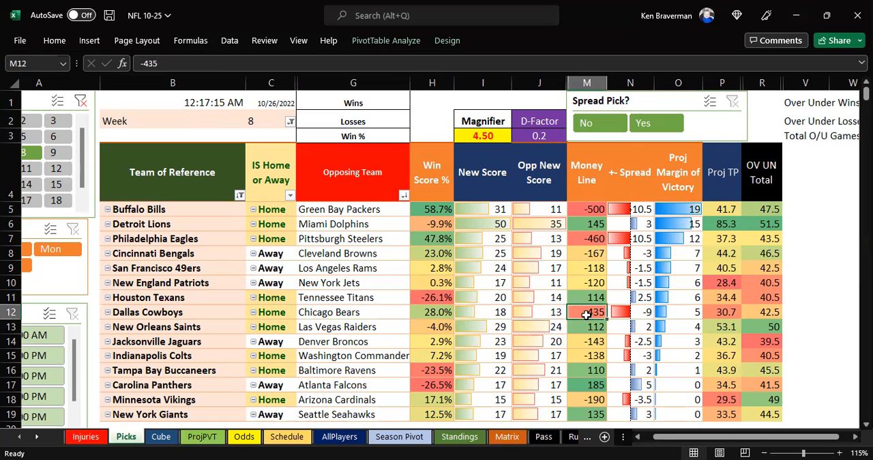
- Review the New Orleans Saints versus Las Vegas Raiders projection together with its spread and money line
scroll(652, 310, "down", 1)
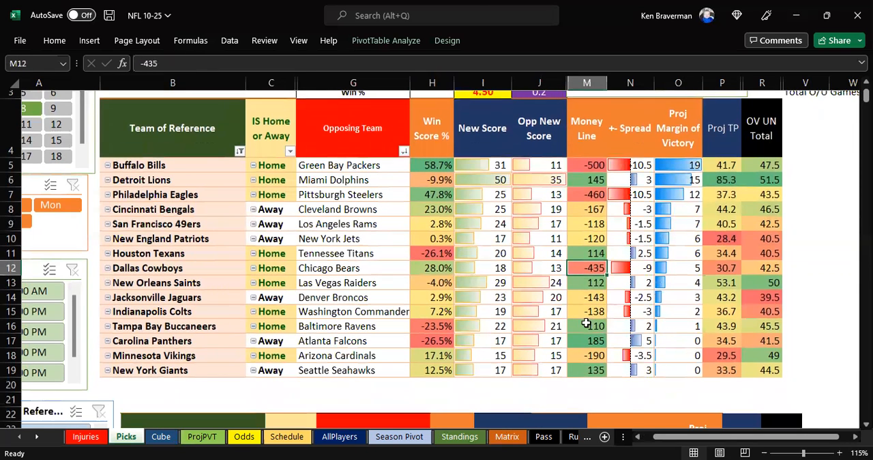
left_click_drag(211, 282, 481, 280)
left_click(612, 284)
left_click(584, 286)
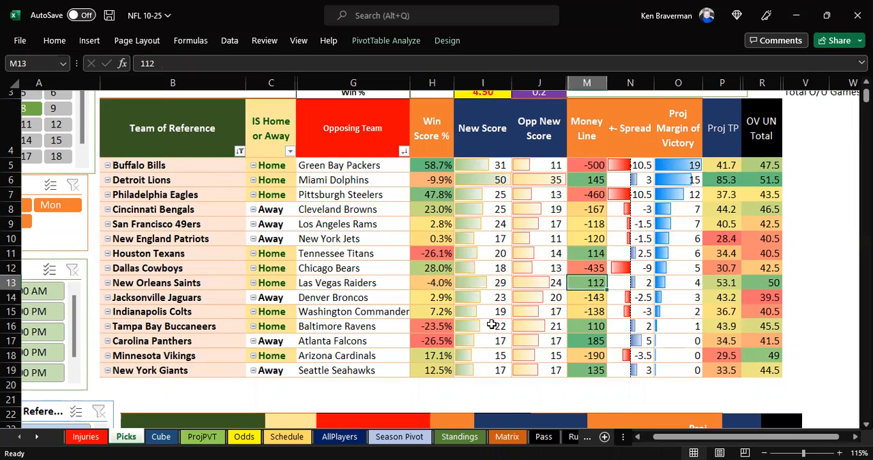
- Review the Jacksonville Jaguars versus Denver Broncos matchup and the Indianapolis Colts versus Washington Commanders projected scores
left_click_drag(205, 298, 228, 300)
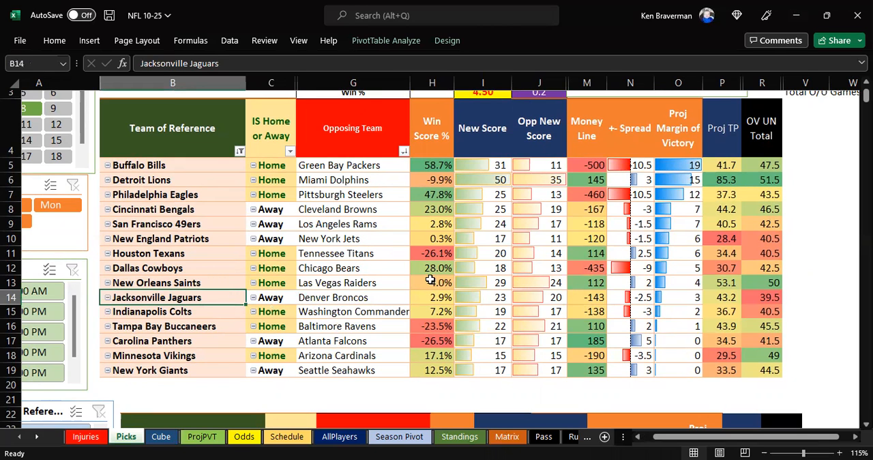
left_click(336, 298)
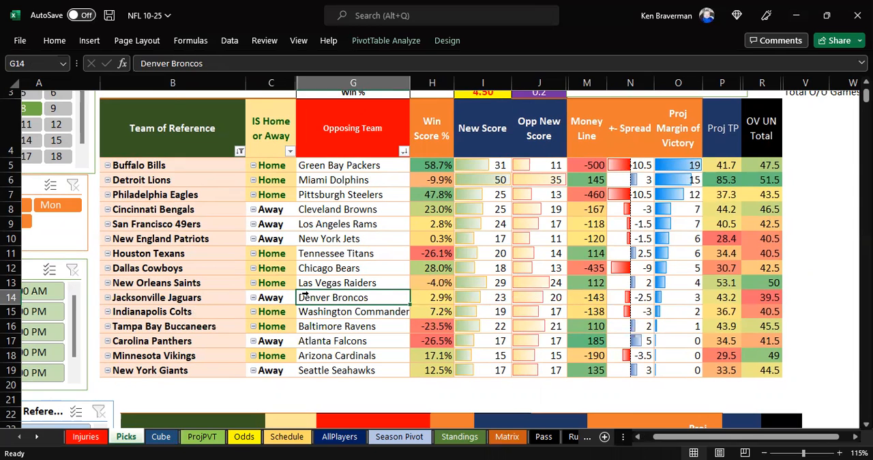
left_click_drag(218, 311, 533, 312)
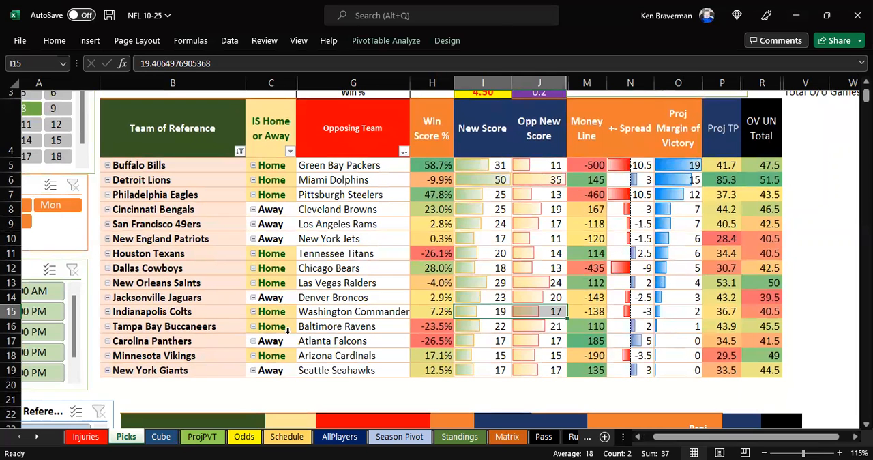
left_click(332, 311)
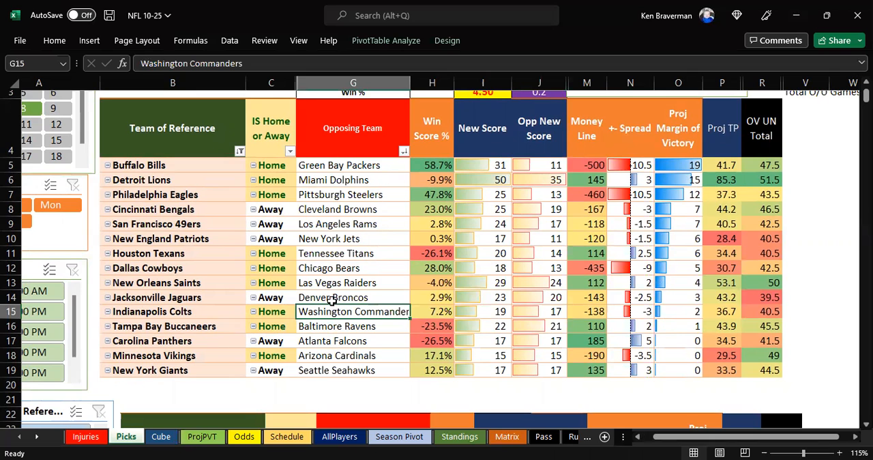
scroll(327, 318, "up", 1)
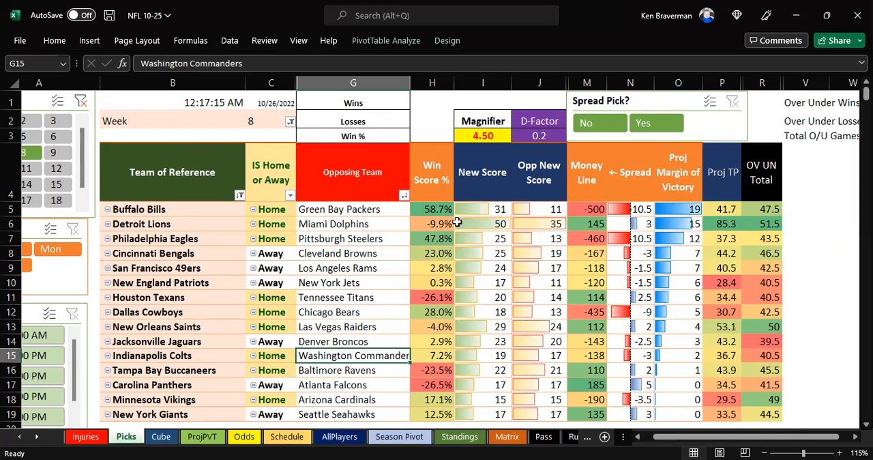
- Delete the picture copy of the picks table placed below the pivot table on the Picks sheet
mouse_move(457, 219)
scroll(333, 248, "down", 1, "ctrl")
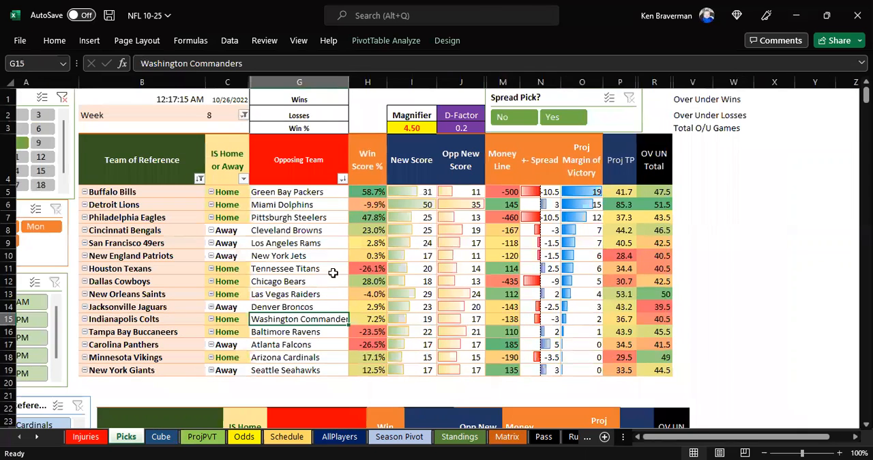
scroll(333, 273, "down", 1)
left_click(310, 389)
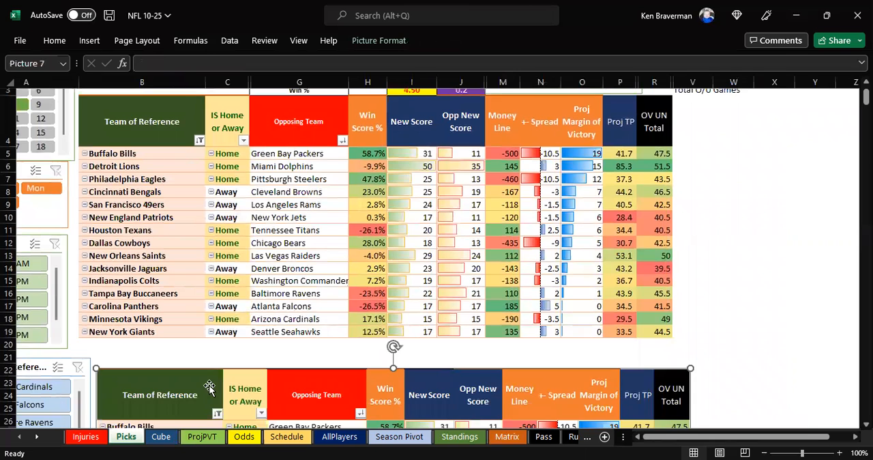
key("Delete")
scroll(235, 210, "up", 1)
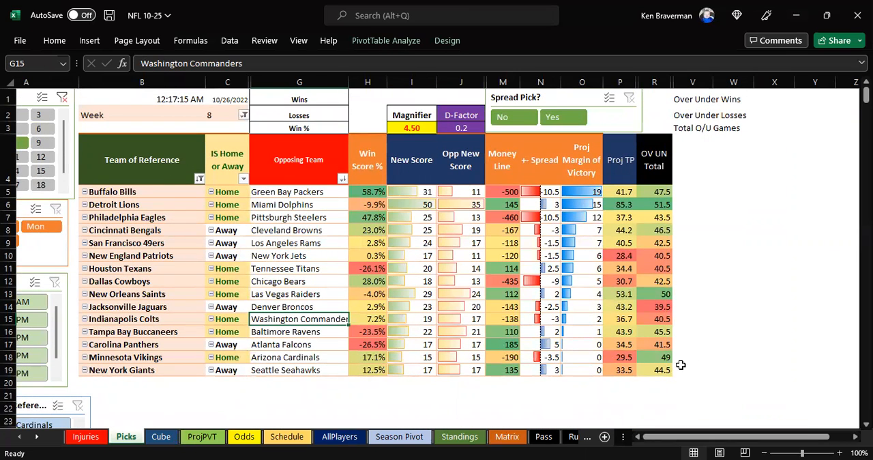
left_click(840, 451)
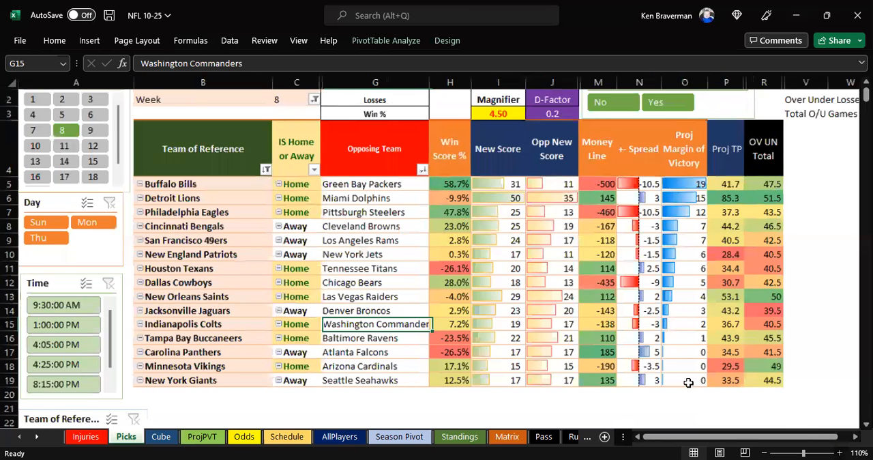
scroll(351, 290, "up", 1)
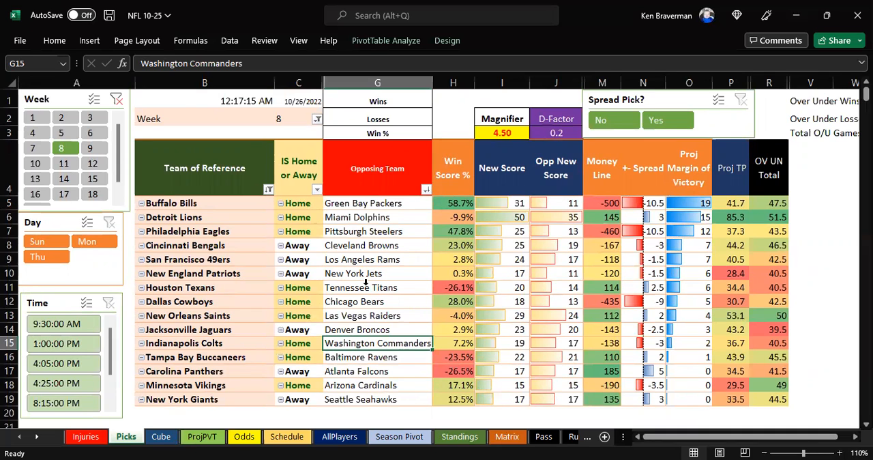
- Filter the picks to week 7 and unhide the hidden result and final score columns
left_click(32, 148)
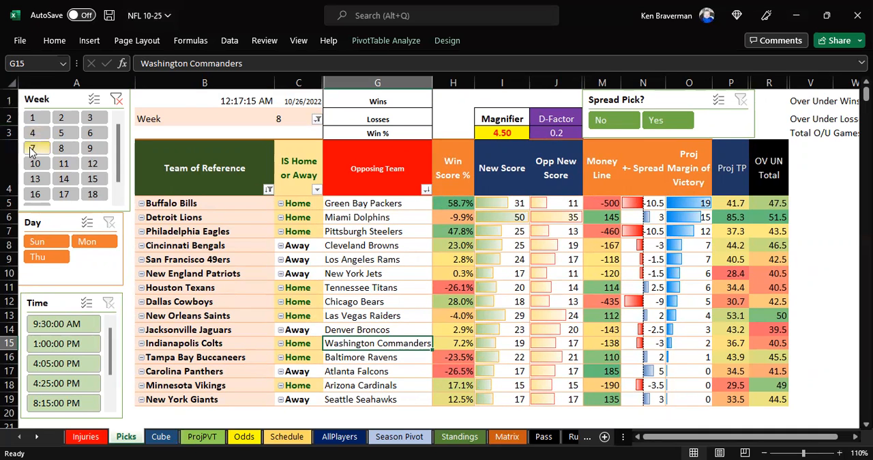
left_click(205, 82)
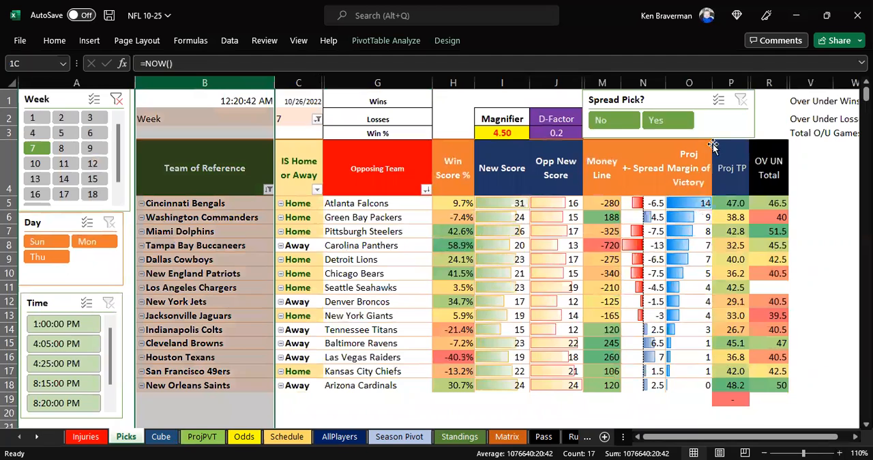
left_click_drag(629, 270, 627, 269)
right_click(628, 269)
left_click(655, 253)
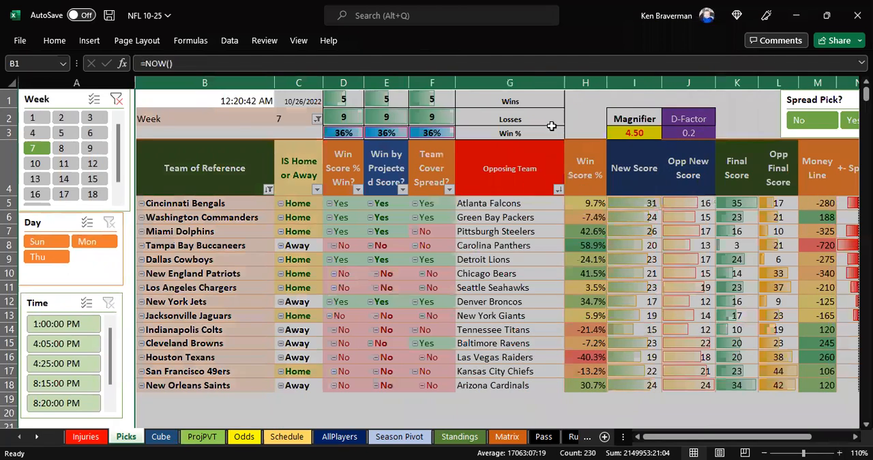
- Examine the week 7 results and win percentages, including the Tampa Bay Buccaneers, New England Patriots and Los Angeles Chargers picks
left_click(519, 129)
scroll(364, 234, "down", 1)
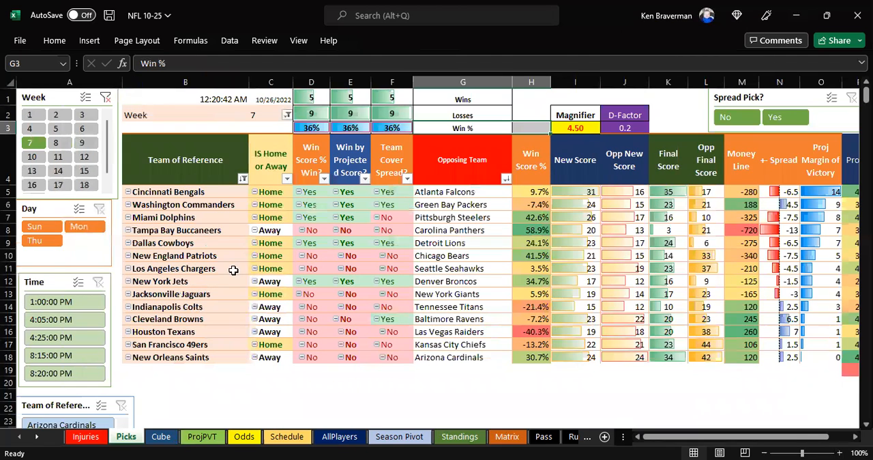
left_click(209, 233)
left_click(215, 258, "ctrl")
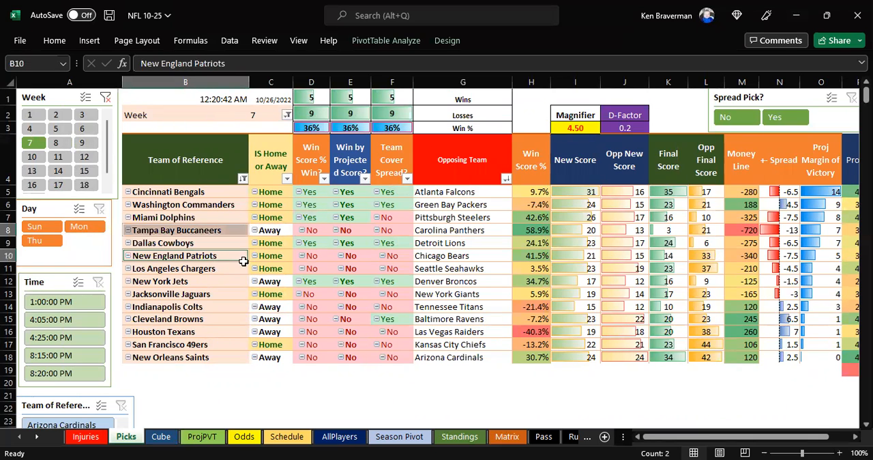
left_click(231, 270, "ctrl")
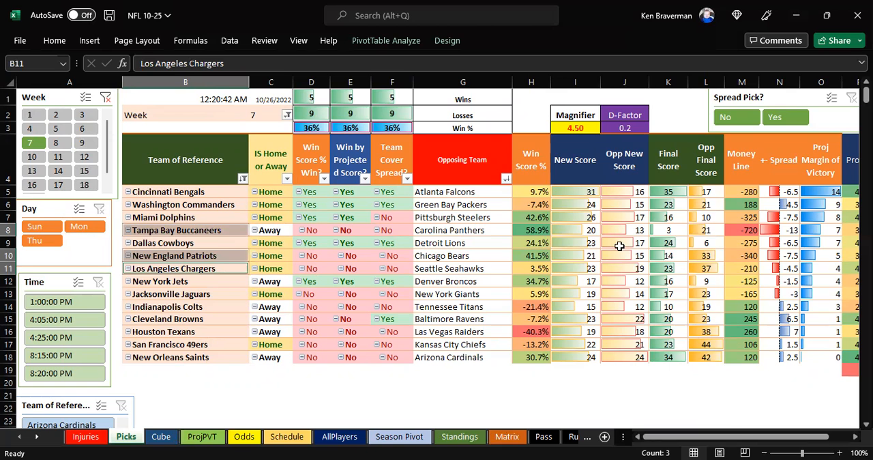
scroll(617, 240, "down", 1)
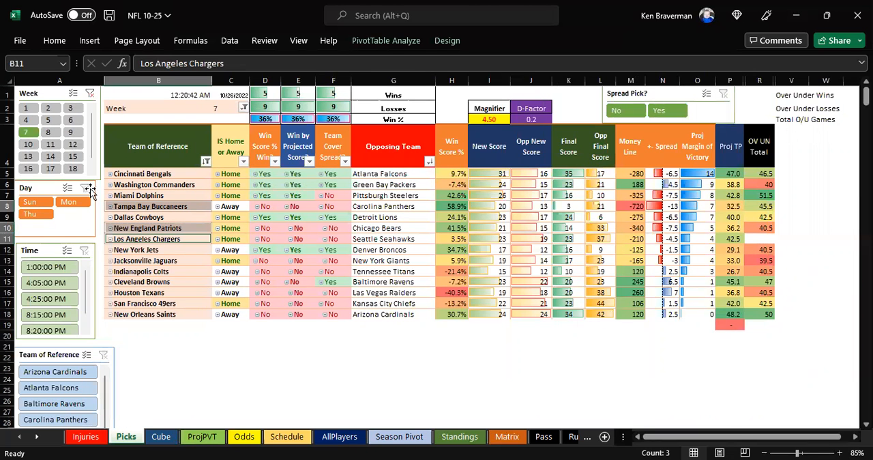
- Undo the unhiding of the result and final score columns and filter the picks to week 8
left_click(48, 133)
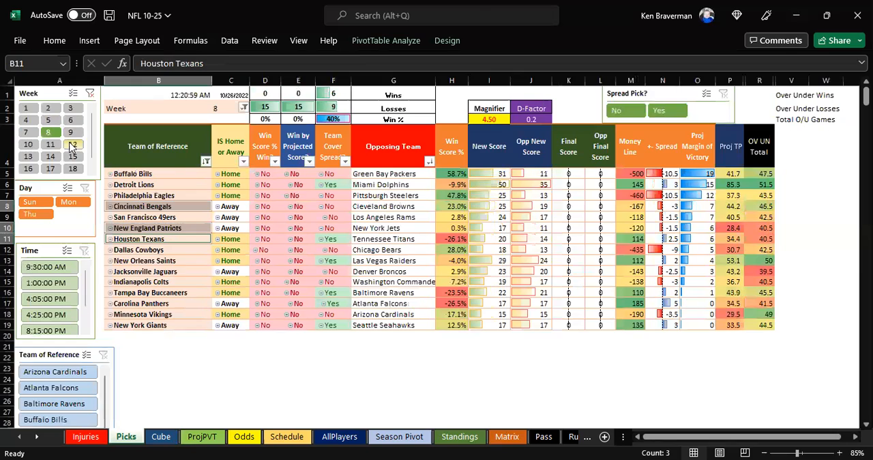
key("ctrl+z")
scroll(331, 230, "up", 2)
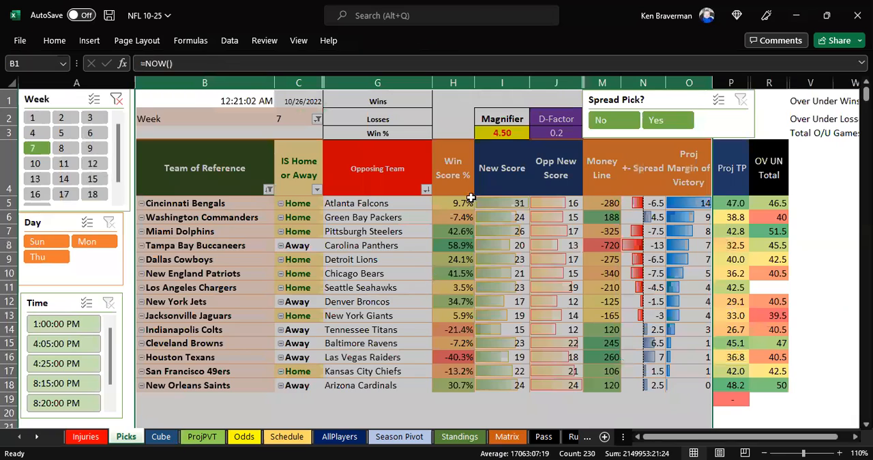
left_click(448, 121)
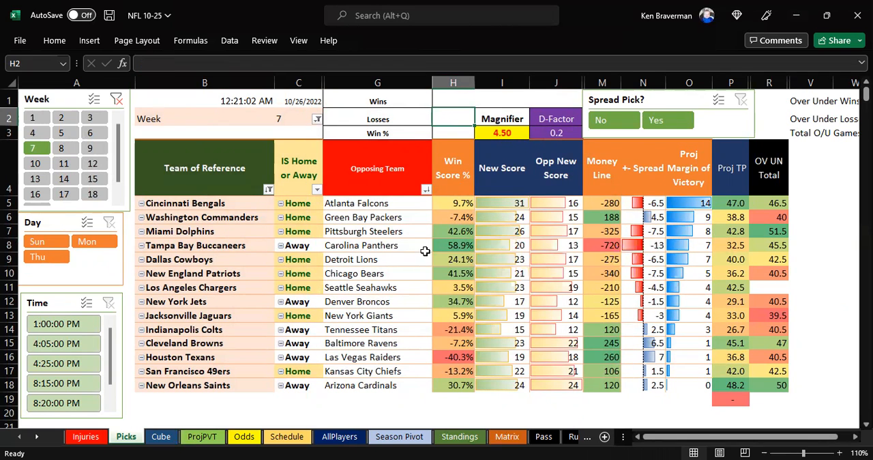
left_click(60, 148)
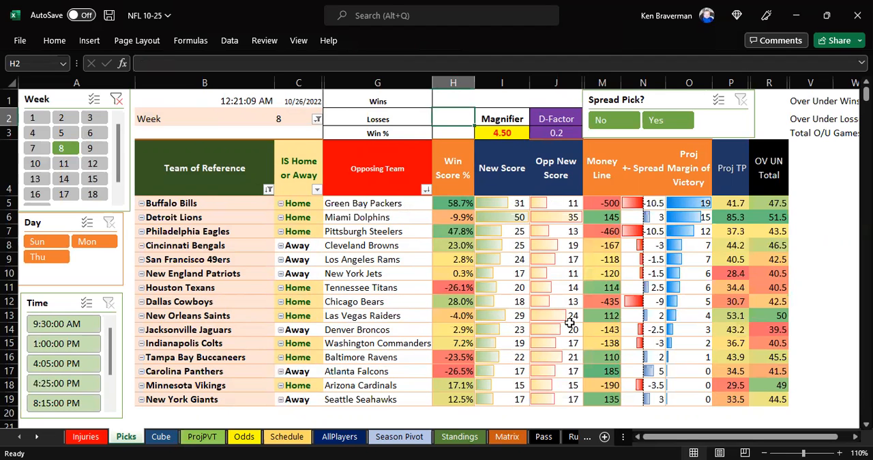
- Check the team contribution scores on the ProjPVT sheet and the Buffalo Bills row on the Picks sheet
left_click(192, 441)
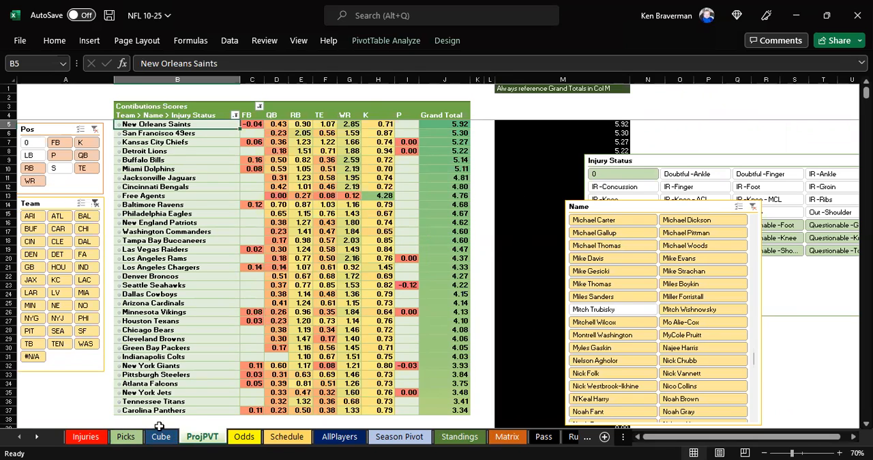
left_click(126, 436)
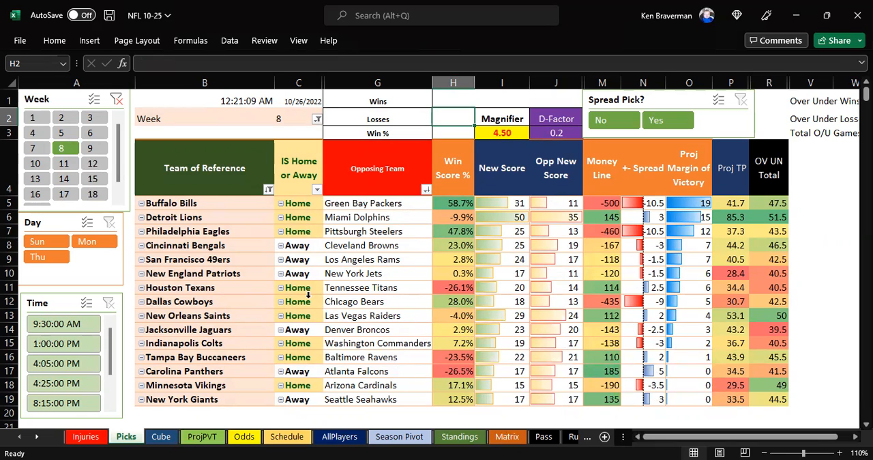
left_click_drag(208, 204, 636, 206)
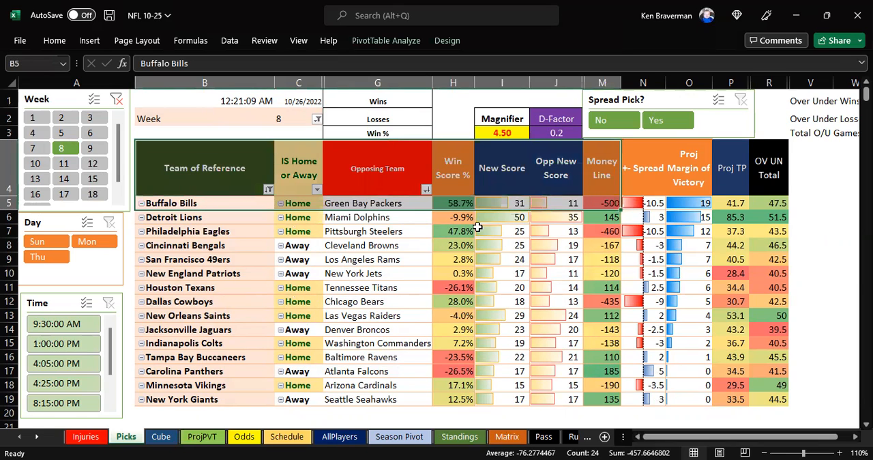
left_click(215, 185)
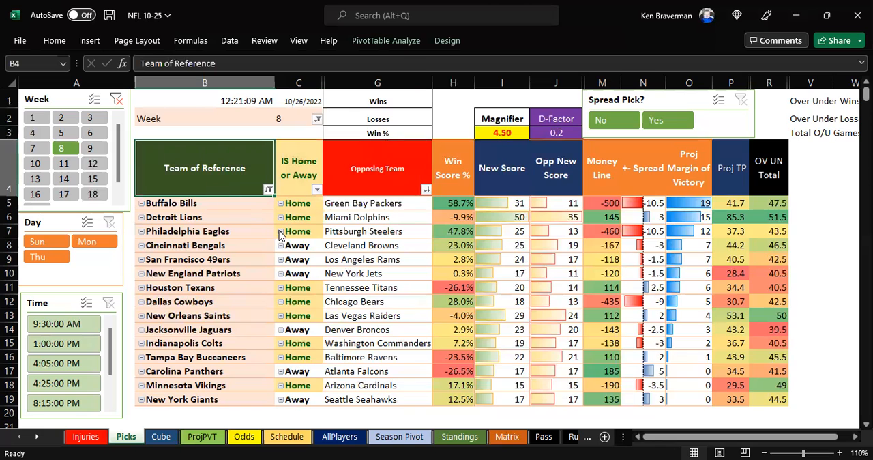